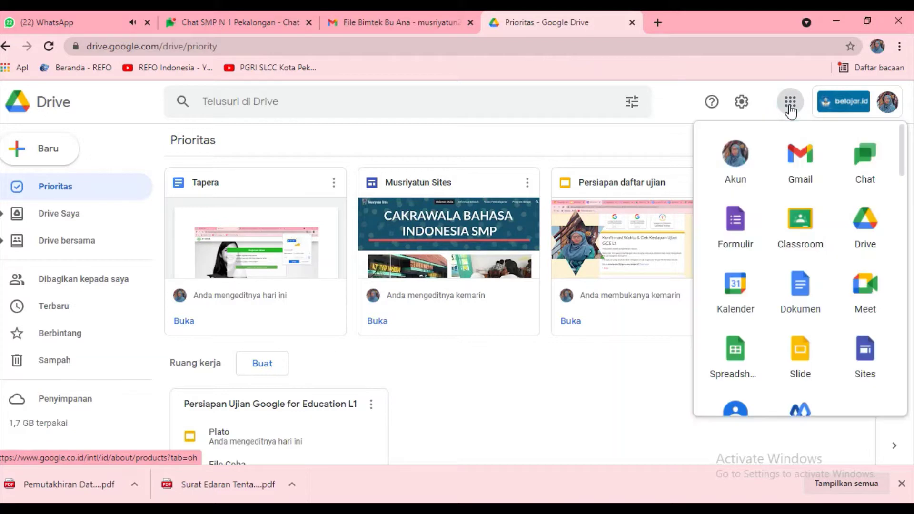
Open Google Sheets from Drive and create a new blank spreadsheet
{"action": "left_click", "coordinate": [739, 366]}
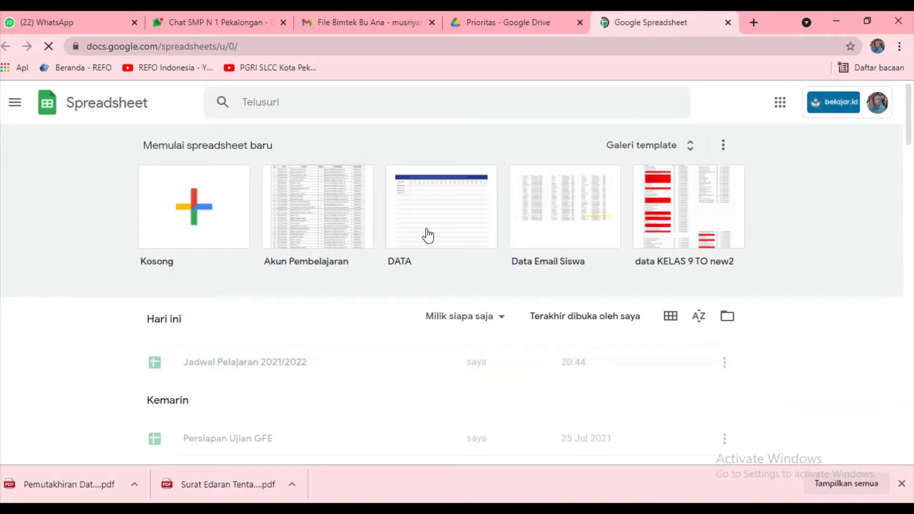
{"action": "left_click", "coordinate": [197, 210]}
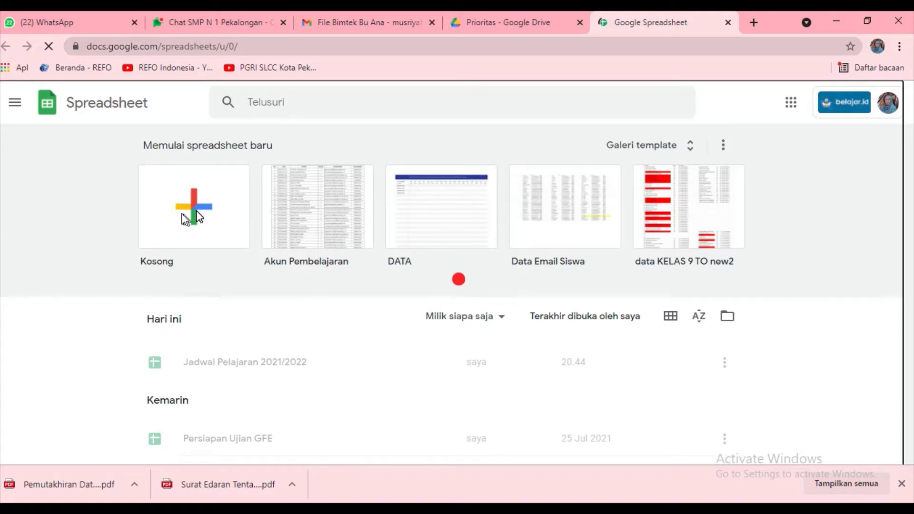
{"action": "left_click", "coordinate": [181, 213]}
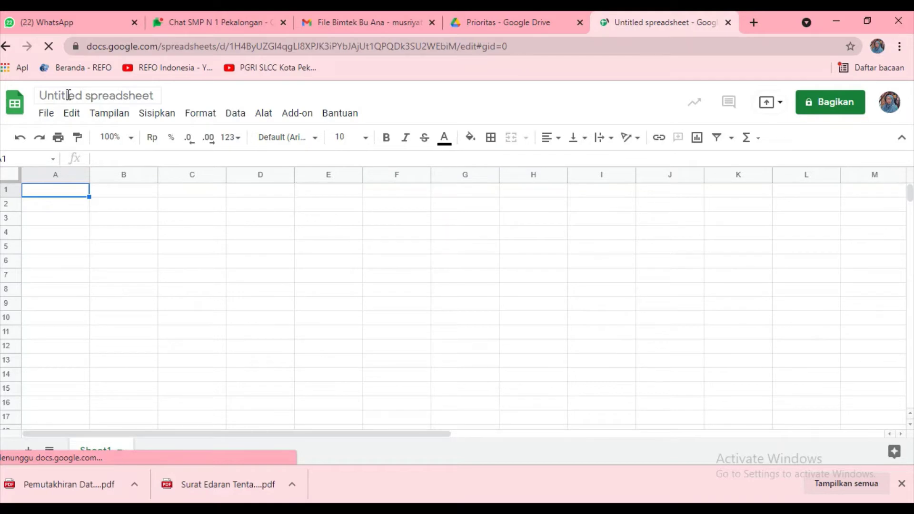
Rename the untitled spreadsheet as Coba Sheet
{"action": "left_click", "coordinate": [131, 87]}
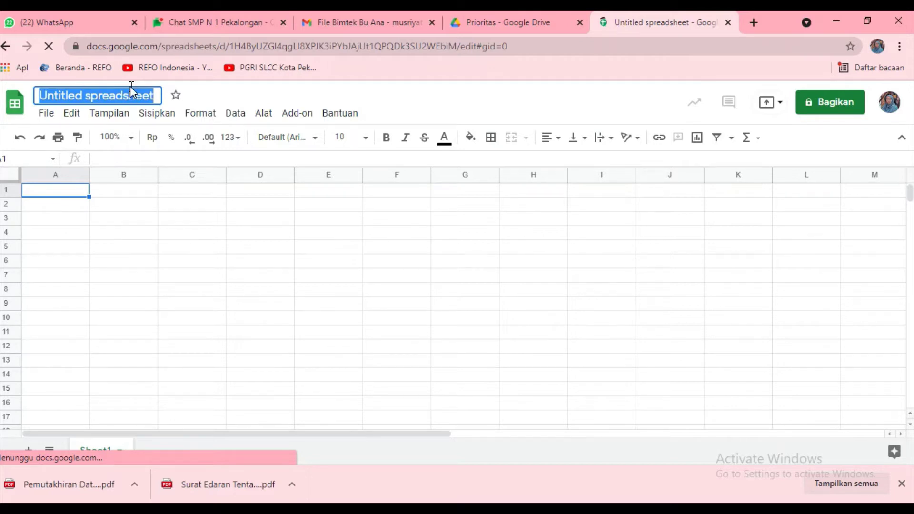
{"action": "type", "text": "Coba "}
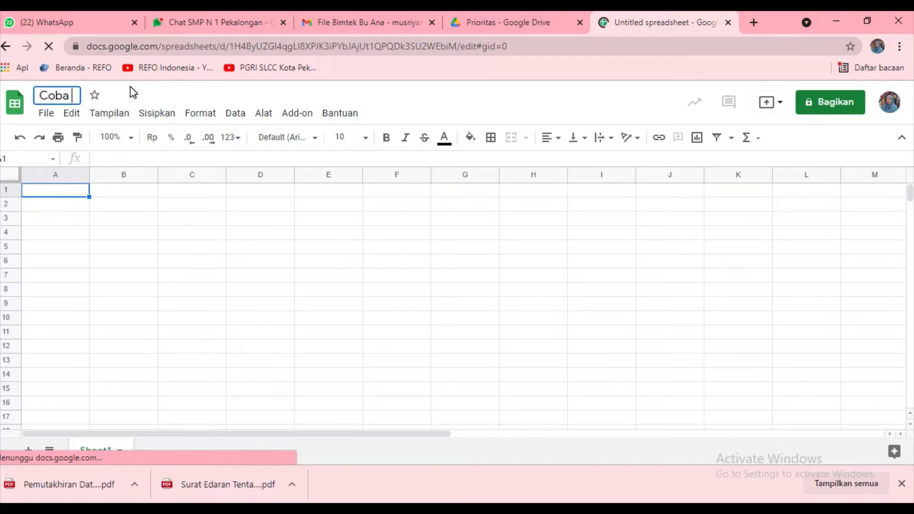
{"action": "type", "text": "Sheet"}
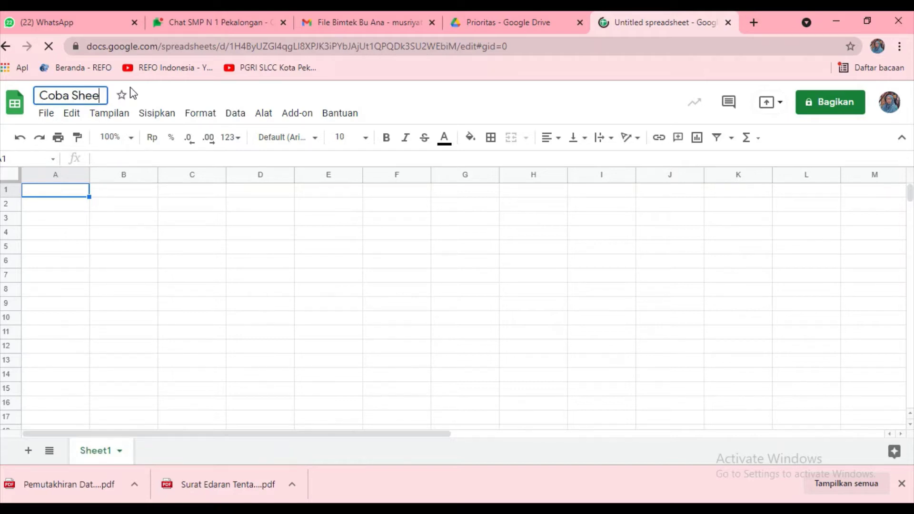
{"action": "left_click", "coordinate": [144, 211]}
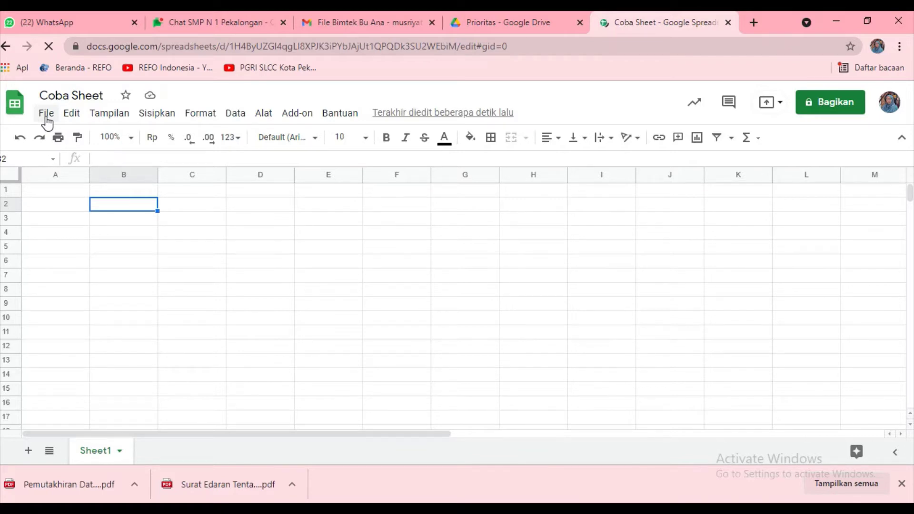
Upload the file Jadwal Daring Gasal 21 revisi from the computer for import into the spreadsheet
{"action": "left_click", "coordinate": [46, 115]}
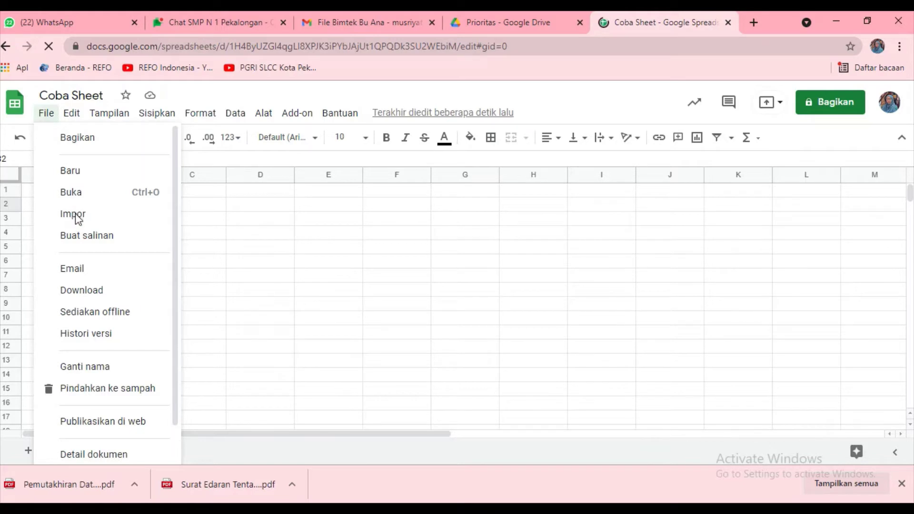
{"action": "left_click", "coordinate": [76, 217]}
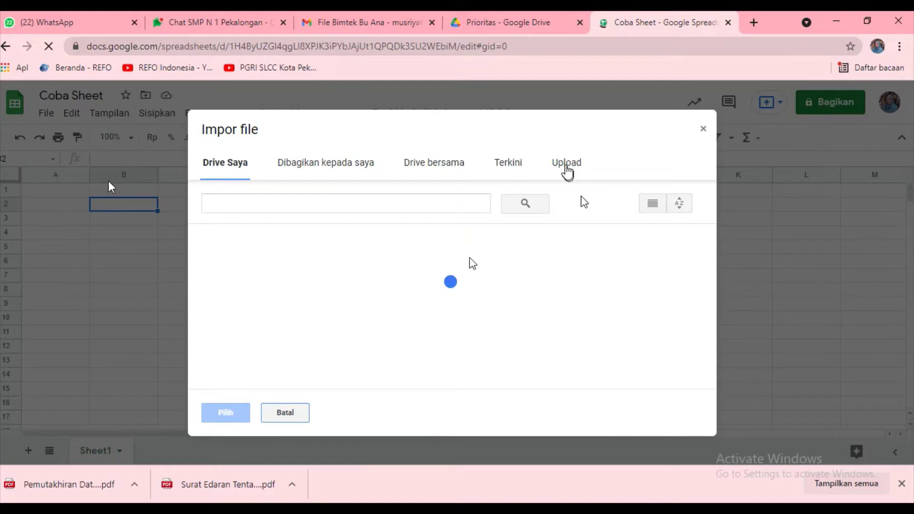
{"action": "left_click", "coordinate": [566, 171]}
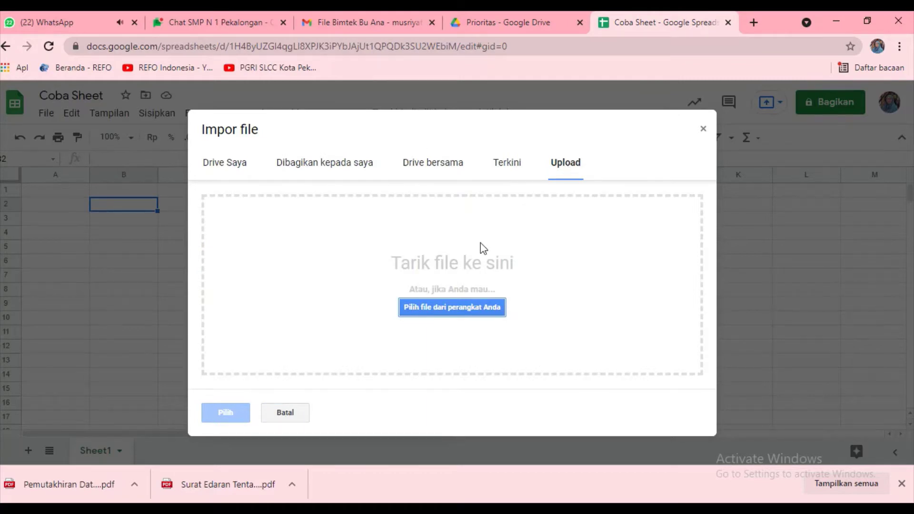
{"action": "left_click", "coordinate": [435, 307]}
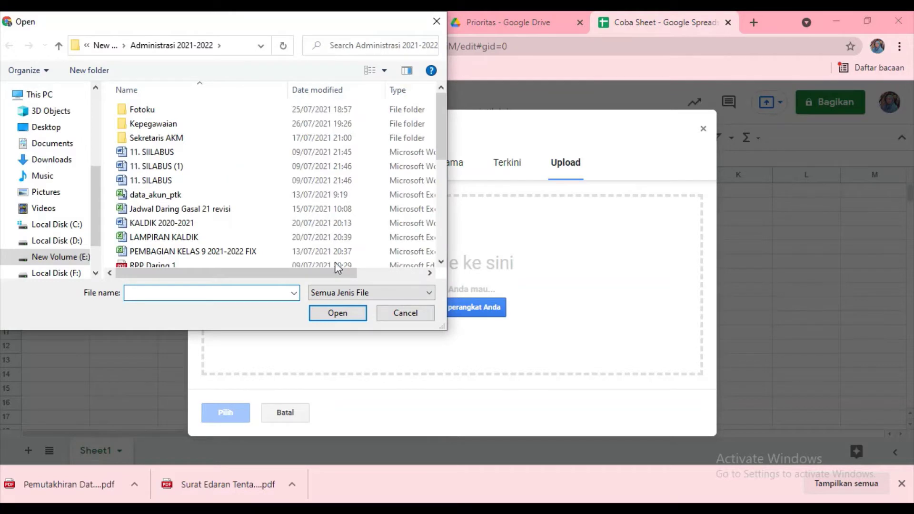
{"action": "left_click", "coordinate": [180, 209]}
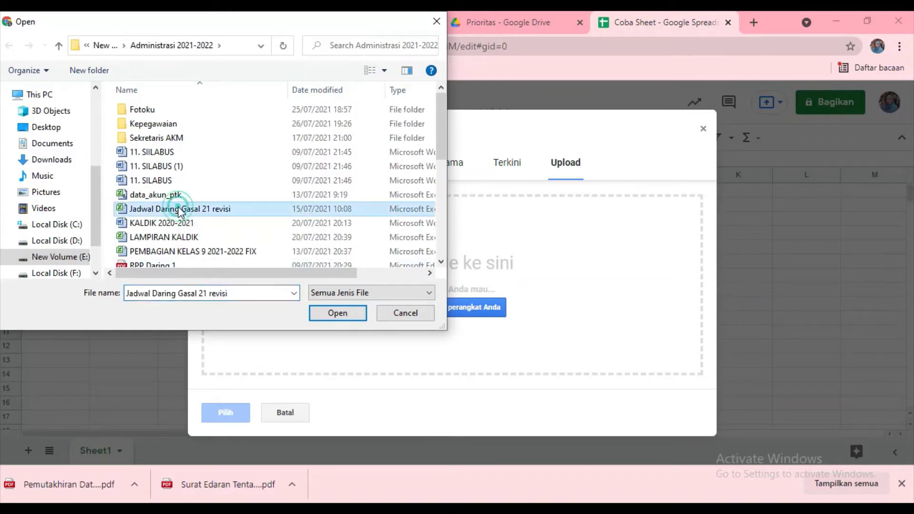
{"action": "left_click", "coordinate": [351, 315]}
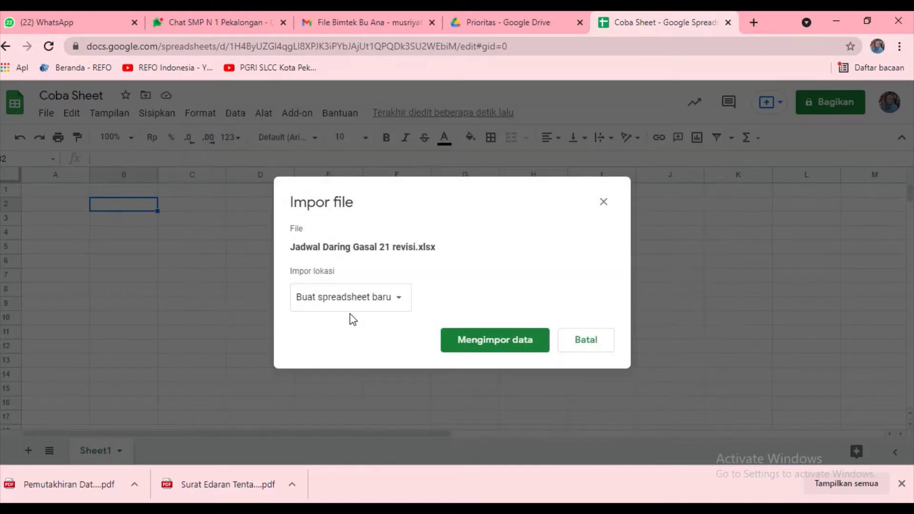
Import the uploaded workbook with the location Sisipkan sheet baru and its theme included
{"action": "left_click", "coordinate": [399, 302]}
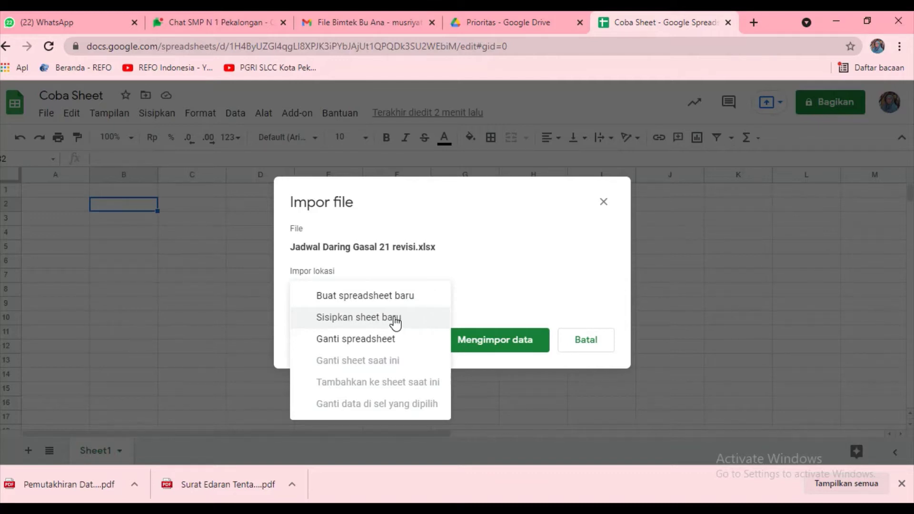
{"action": "left_click", "coordinate": [395, 320]}
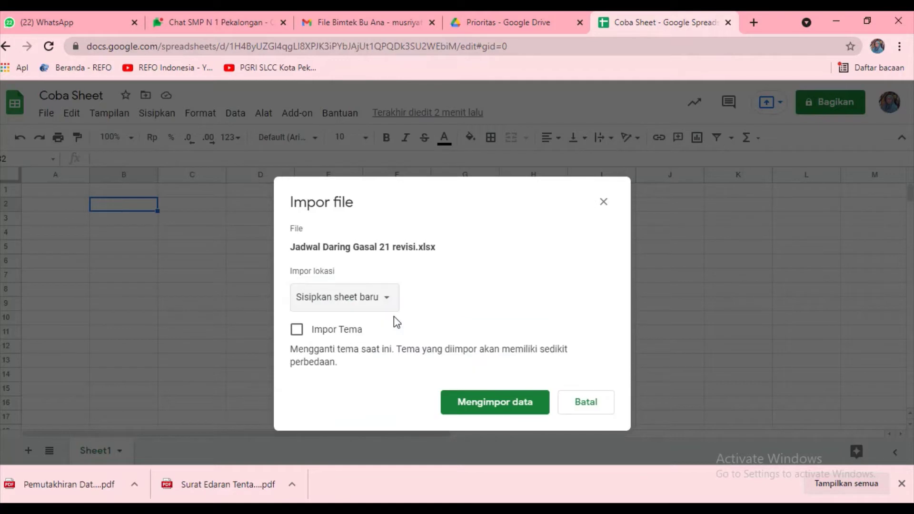
{"action": "left_click", "coordinate": [298, 329]}
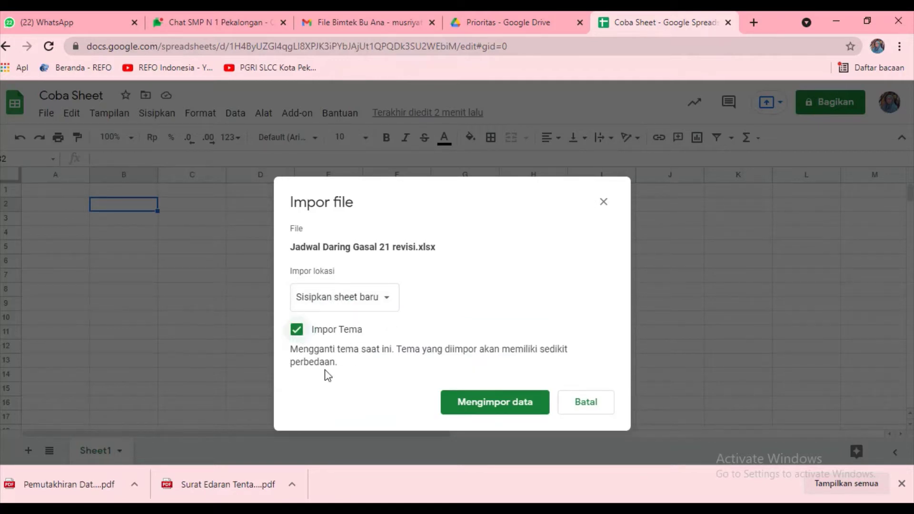
{"action": "left_click", "coordinate": [495, 405]}
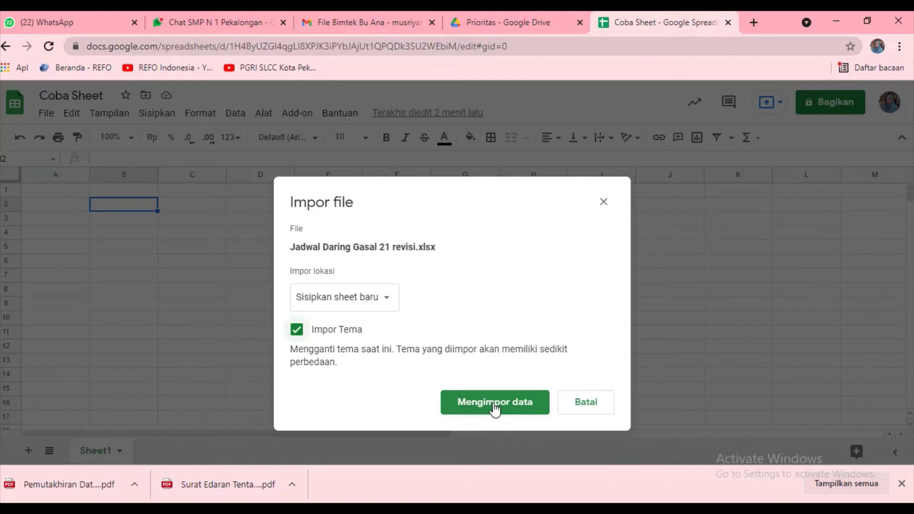
{"action": "left_click", "coordinate": [494, 404]}
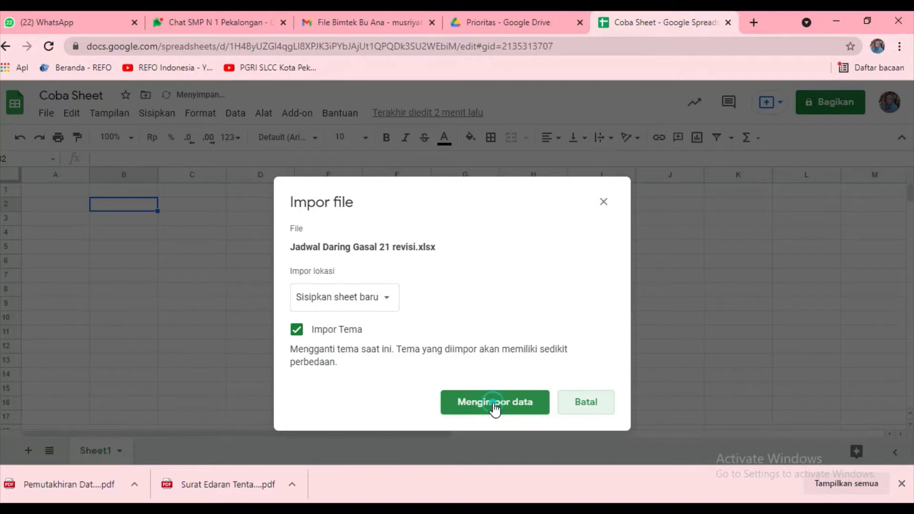
{"action": "left_click", "coordinate": [493, 404]}
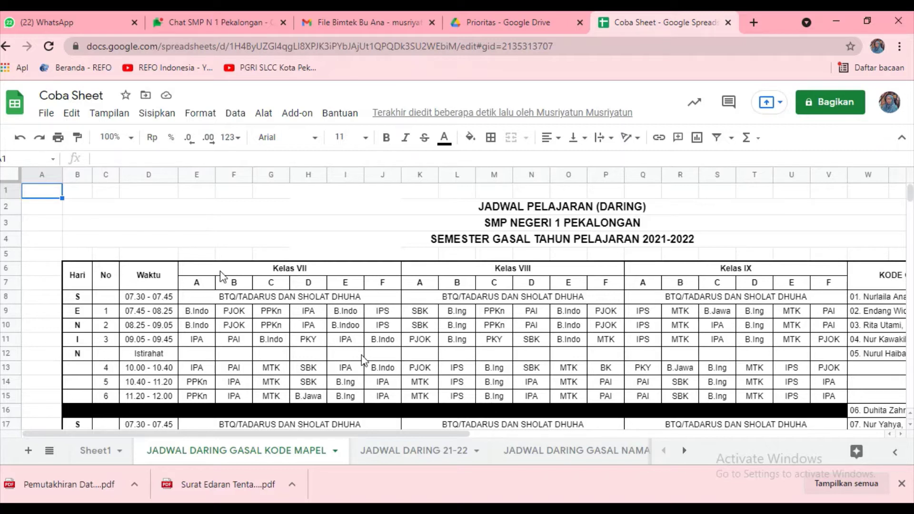
{"action": "left_click", "coordinate": [209, 277]}
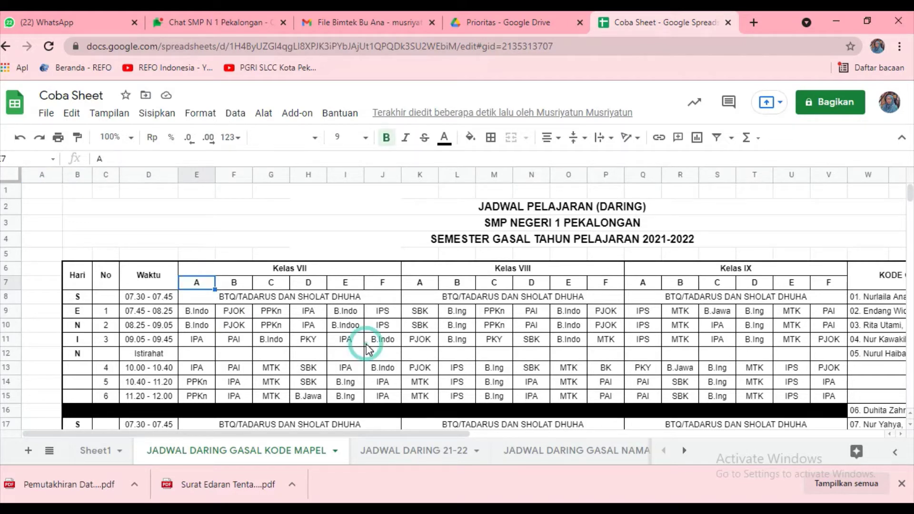
{"action": "left_click", "coordinate": [421, 339]}
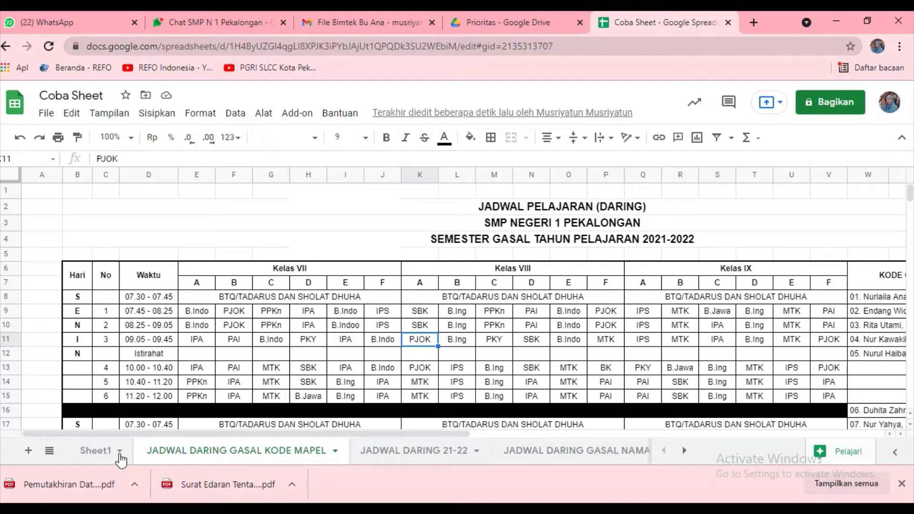
Switch to Sheet1 and enter the header Nama Siswa in cell B2
{"action": "left_click", "coordinate": [100, 455]}
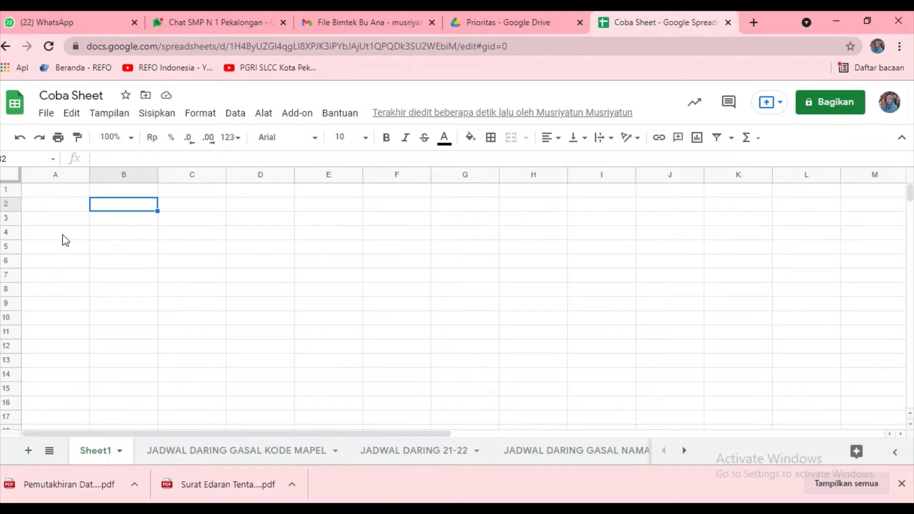
{"action": "left_click", "coordinate": [67, 209]}
{"action": "left_click", "coordinate": [109, 208]}
{"action": "type", "text": "Na"}
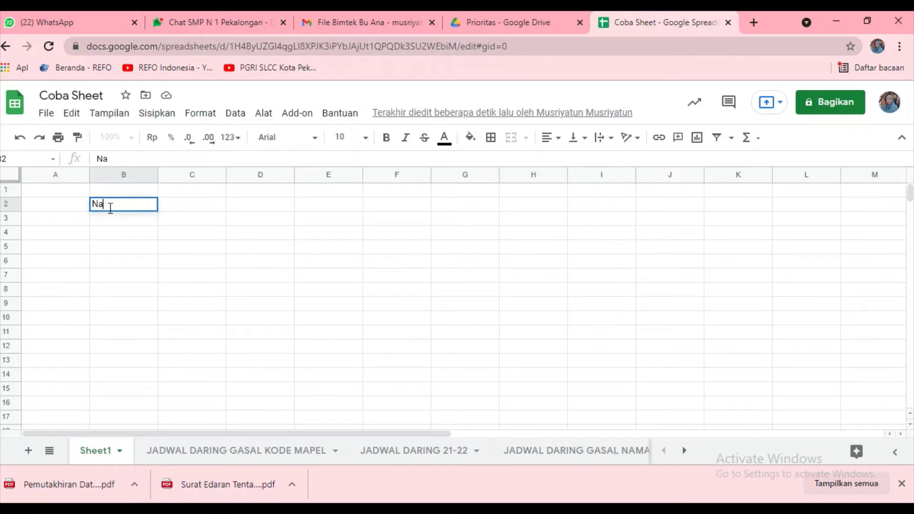
{"action": "type", "text": "ma Siswa"}
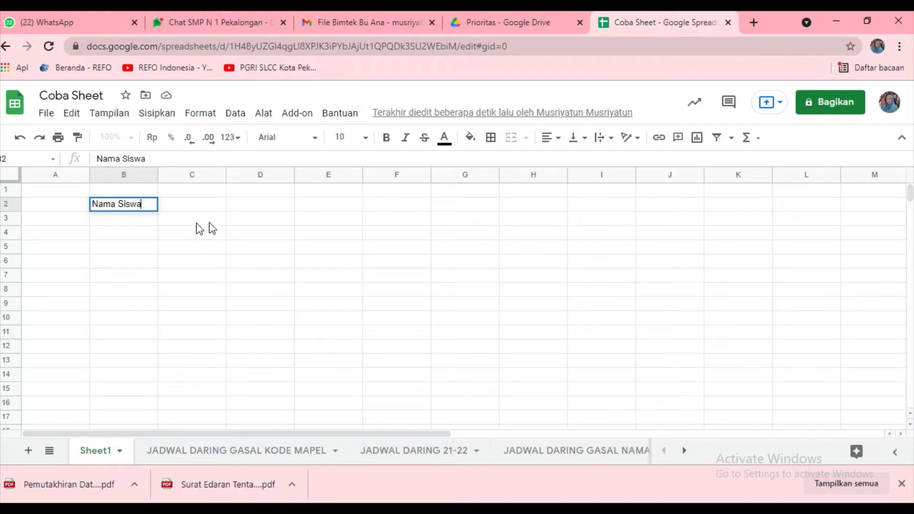
Enter the headers Nilai 1, Nilai 2 and Rata-rata in cells C2, D2 and E2
{"action": "left_click", "coordinate": [197, 206]}
{"action": "left_click", "coordinate": [199, 207]}
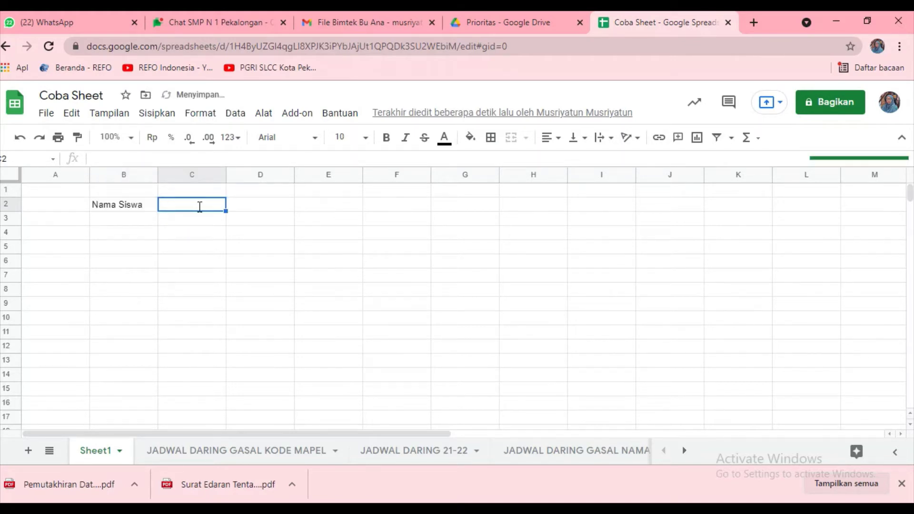
{"action": "type", "text": "Nilai 1"}
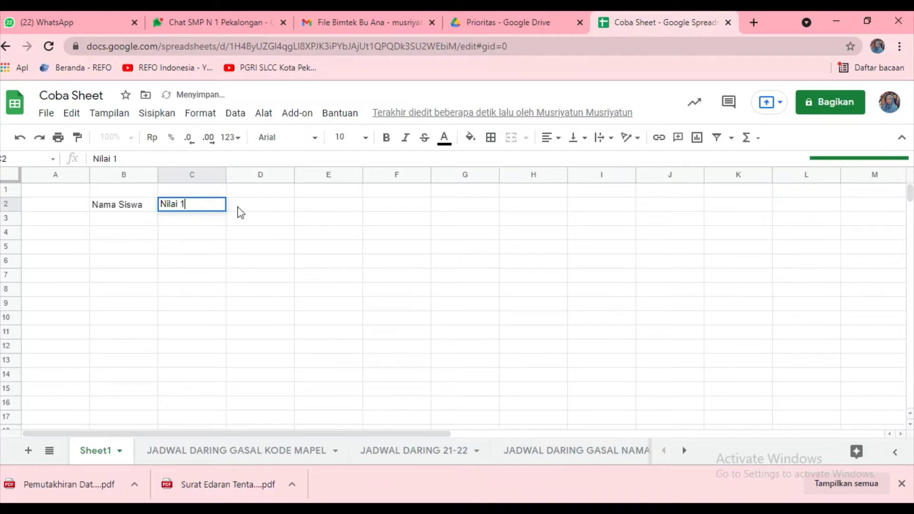
{"action": "left_click", "coordinate": [249, 208]}
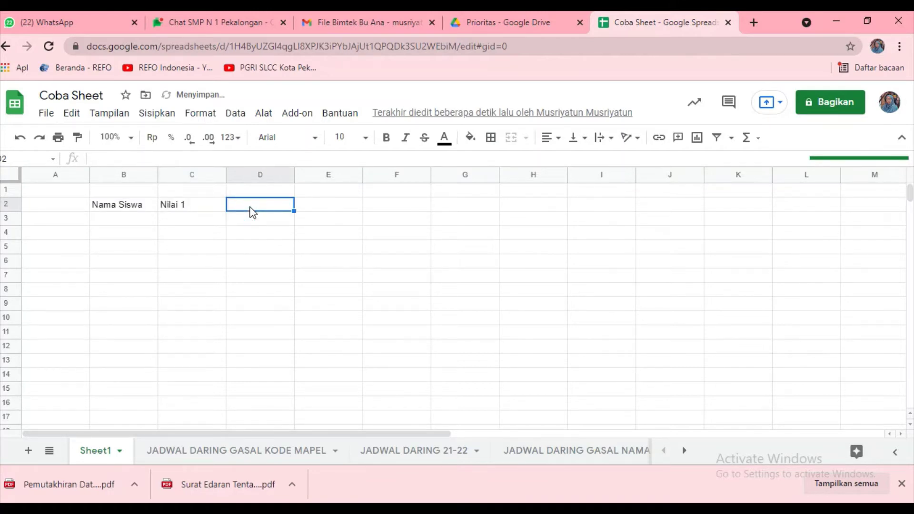
{"action": "type", "text": "Nilai"}
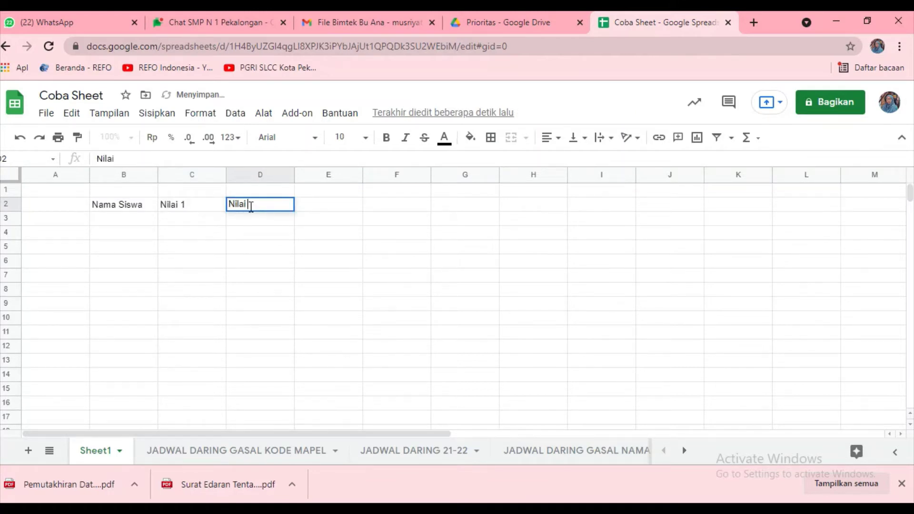
{"action": "type", "text": " 2"}
{"action": "left_click", "coordinate": [317, 208]}
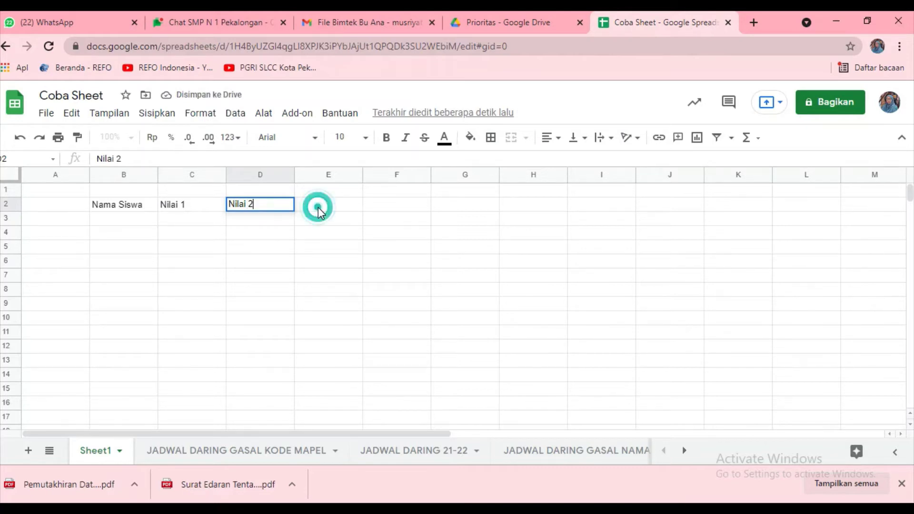
{"action": "type", "text": "Rat"}
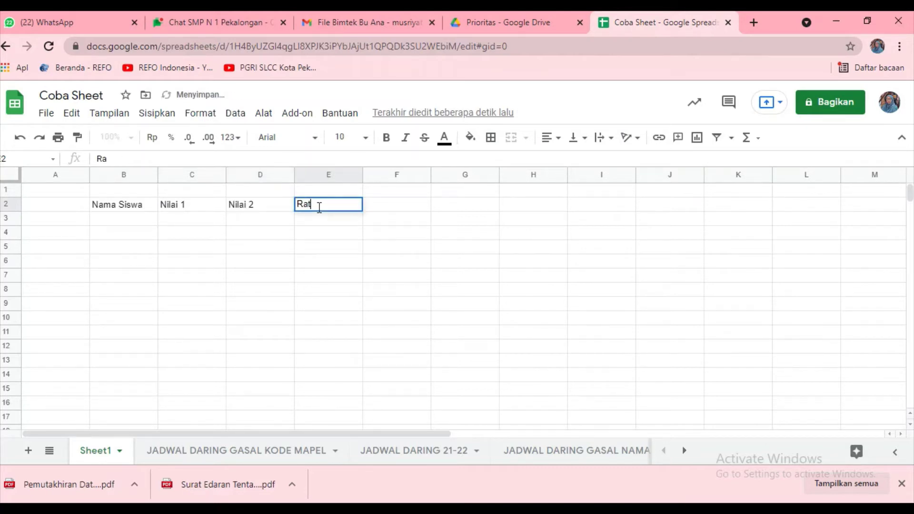
{"action": "type", "text": "a-rata"}
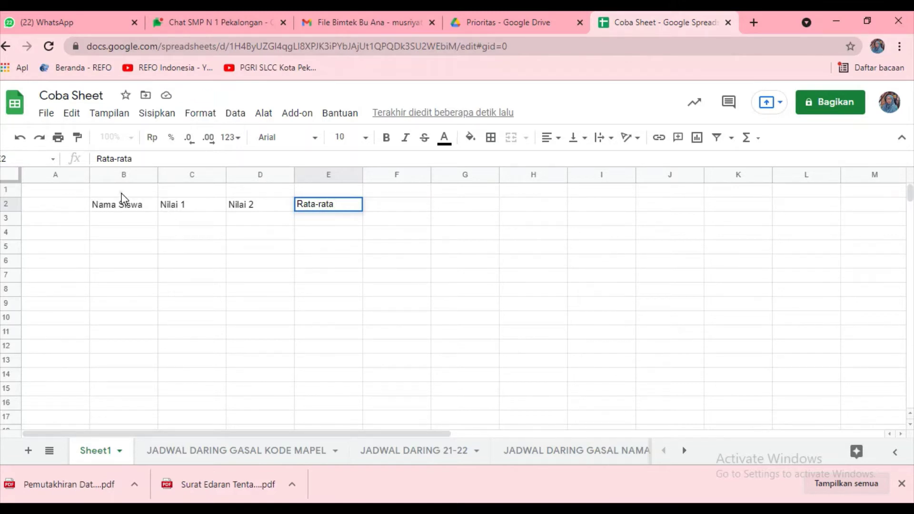
Enter the table title Laporan Ulangan Harian in cell B1, above the headers
{"action": "left_click", "coordinate": [122, 193]}
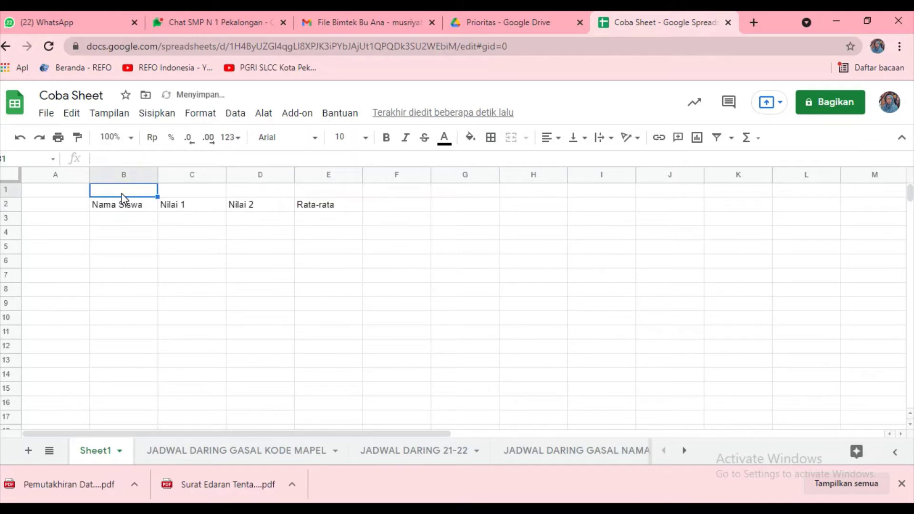
{"action": "type", "text": "Lapo"}
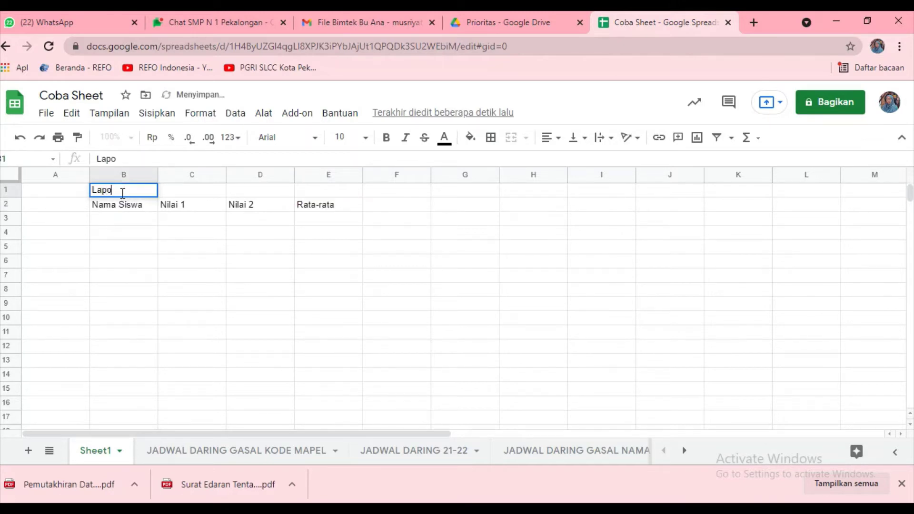
{"action": "type", "text": "ran Ulangan"}
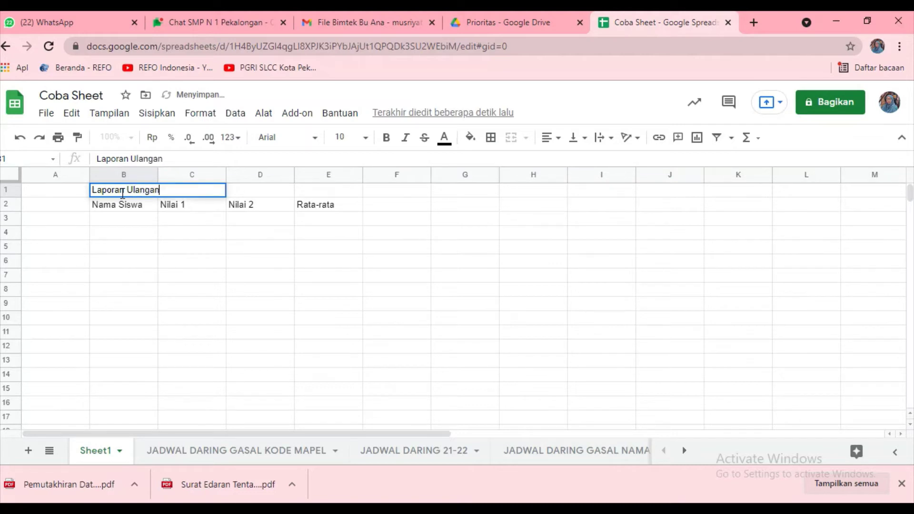
{"action": "type", "text": " Harian"}
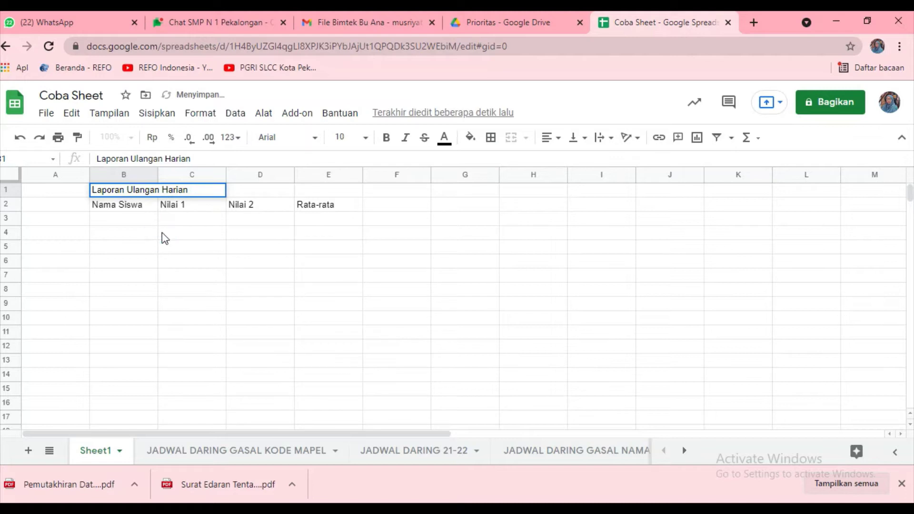
Merge cells B1:E1 containing the table title and centre the title horizontally
{"action": "left_click", "coordinate": [101, 190]}
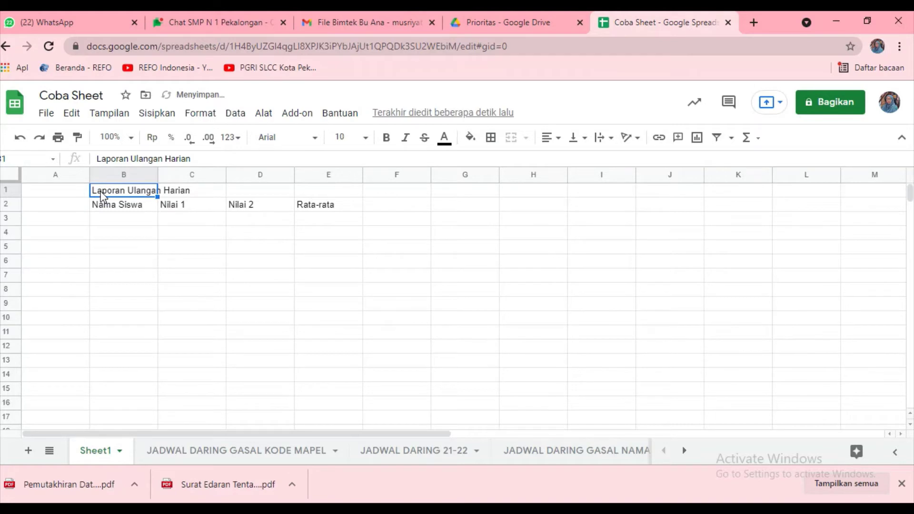
{"action": "key", "text": "shift+Right"}
{"action": "key", "text": "shift+Right"}
{"action": "key", "text": "shift+Right"}
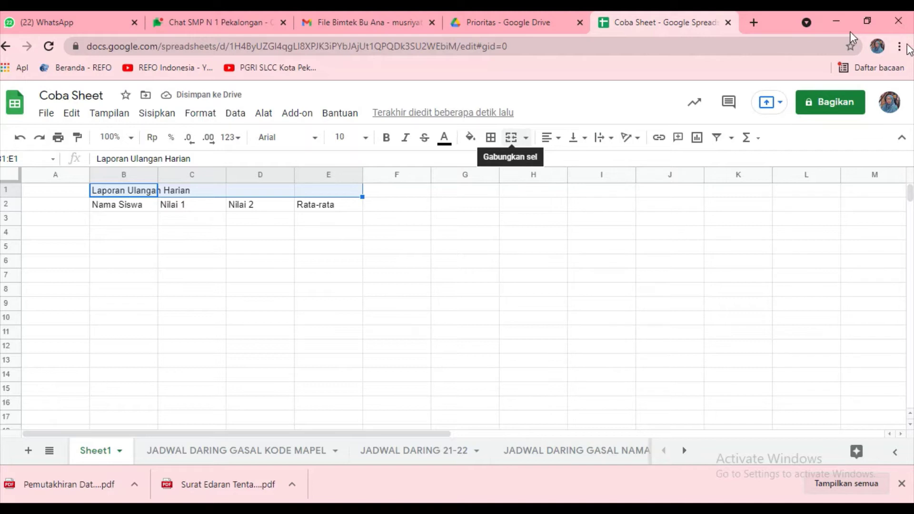
{"action": "left_click", "coordinate": [899, 46]}
{"action": "left_click", "coordinate": [858, 172]}
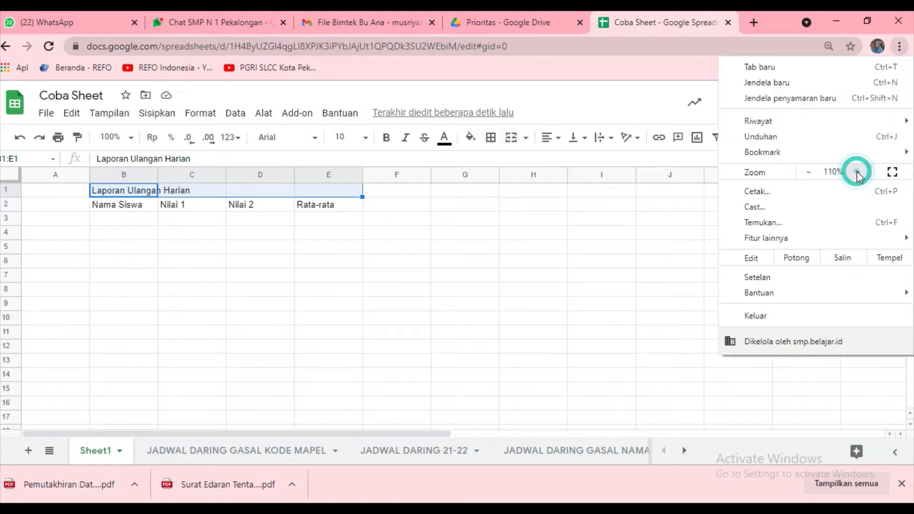
{"action": "left_click", "coordinate": [858, 172]}
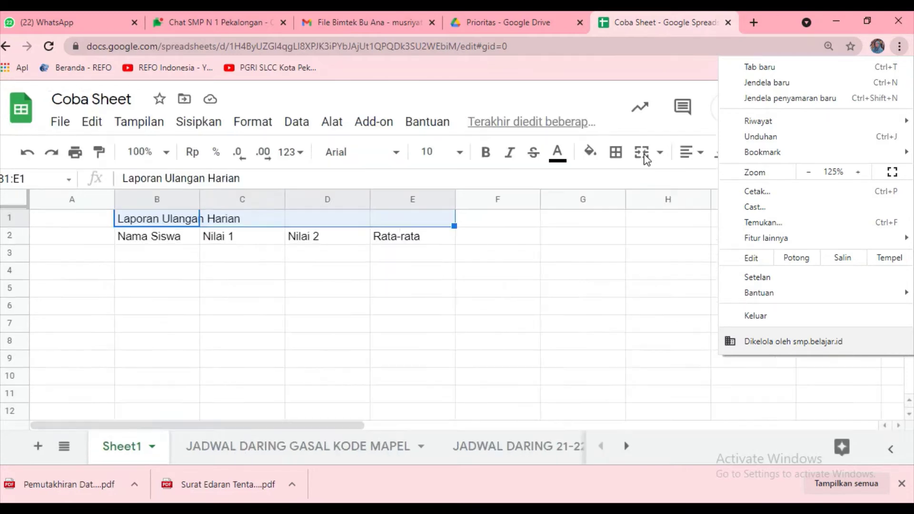
{"action": "left_click", "coordinate": [645, 157]}
{"action": "left_click", "coordinate": [645, 158]}
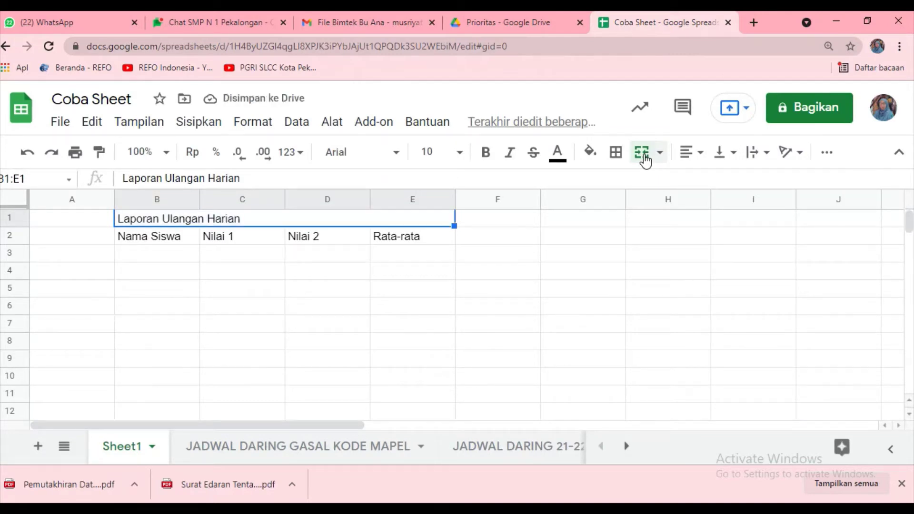
{"action": "left_click", "coordinate": [700, 154]}
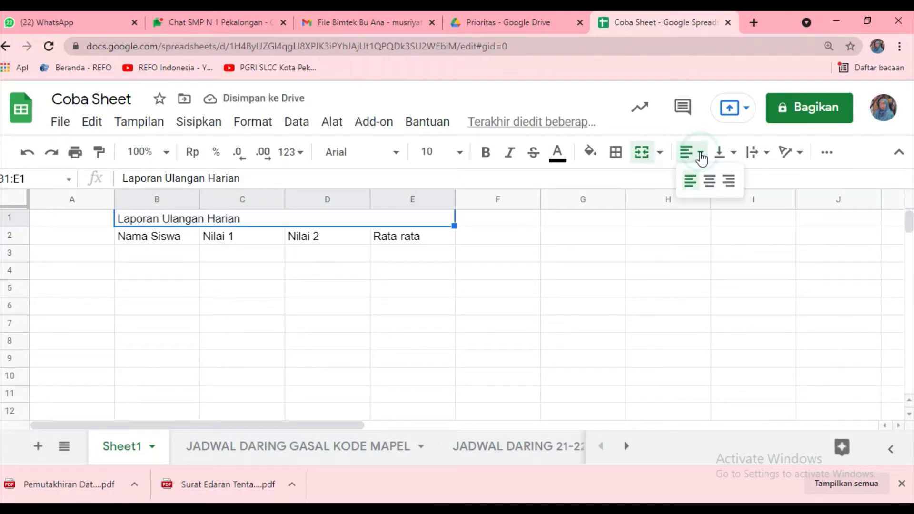
{"action": "left_click", "coordinate": [710, 181]}
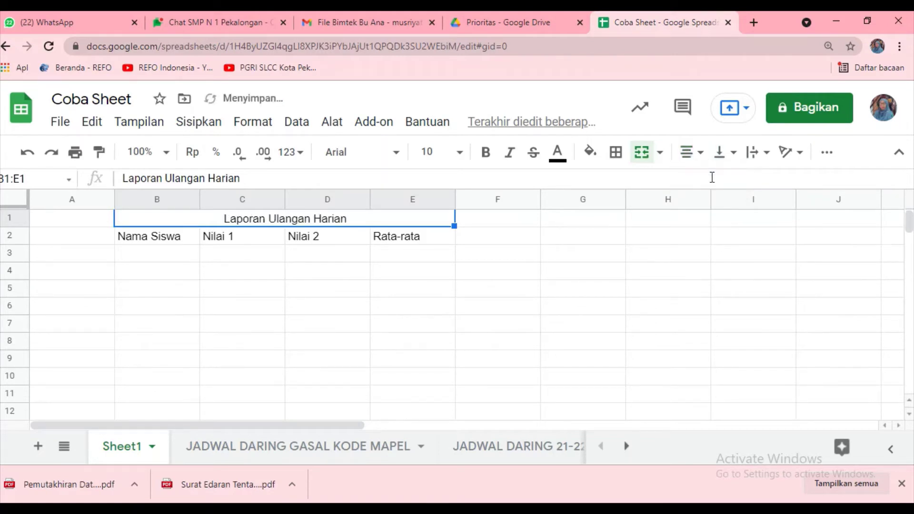
Enter the two students' names in cells B3 and B4 under Nama Siswa
{"action": "left_click", "coordinate": [139, 256]}
{"action": "left_click", "coordinate": [139, 256]}
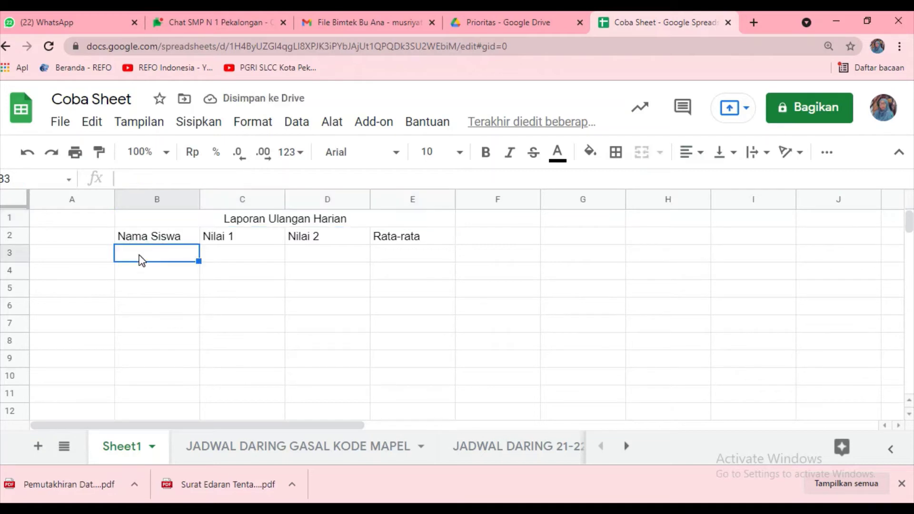
{"action": "type", "text": "San"}
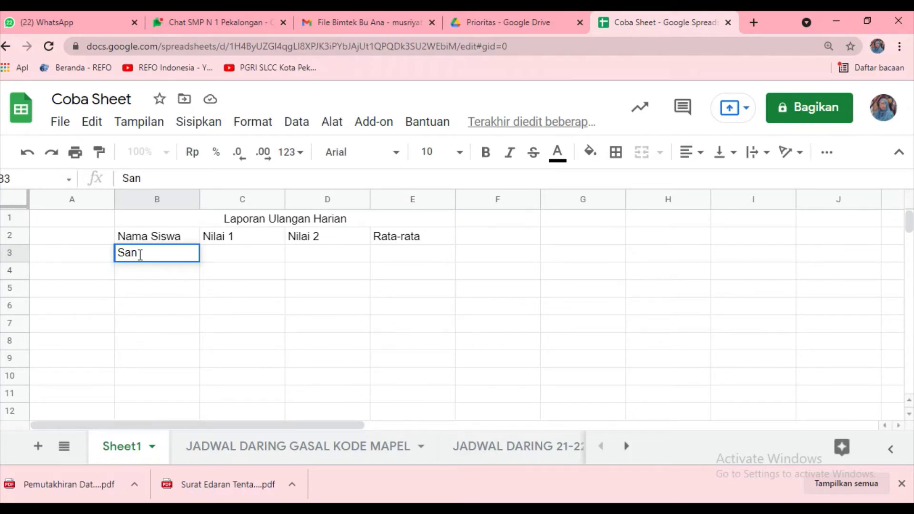
{"action": "type", "text": "ti"}
{"action": "left_click", "coordinate": [146, 273]}
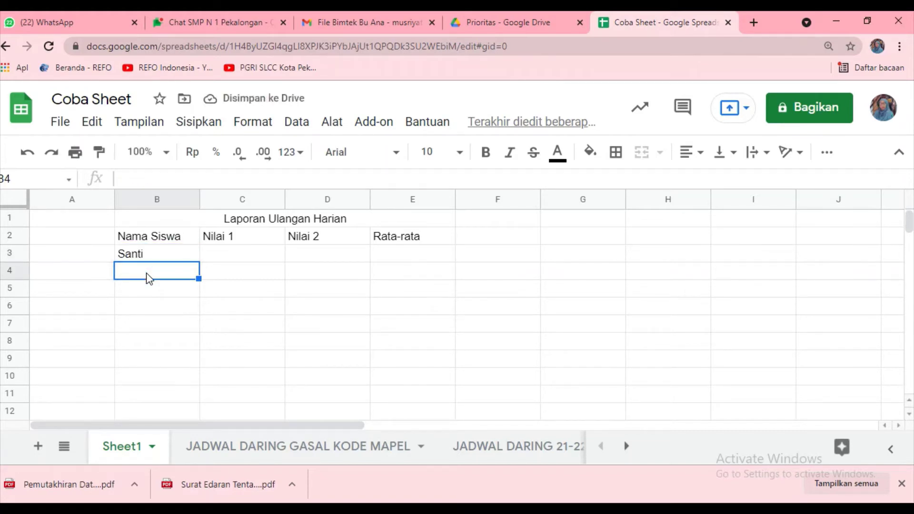
{"action": "type", "text": "Retn"}
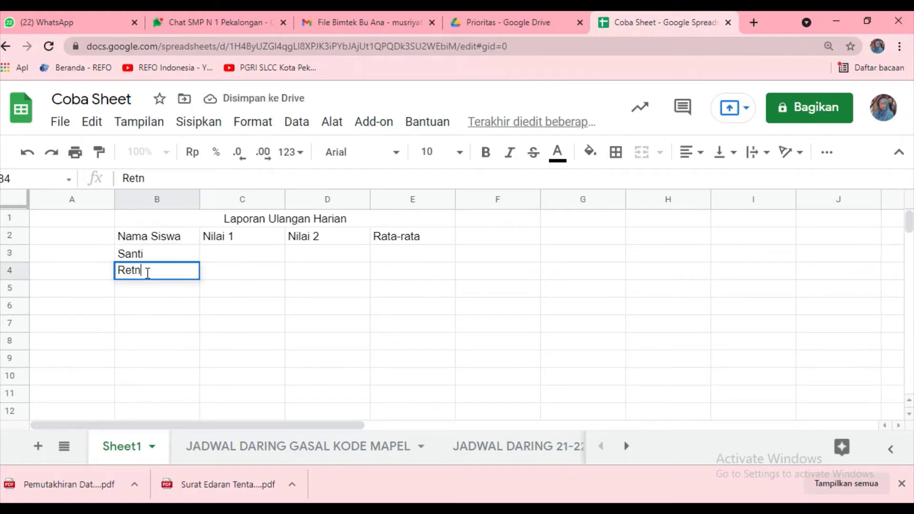
{"action": "type", "text": "o"}
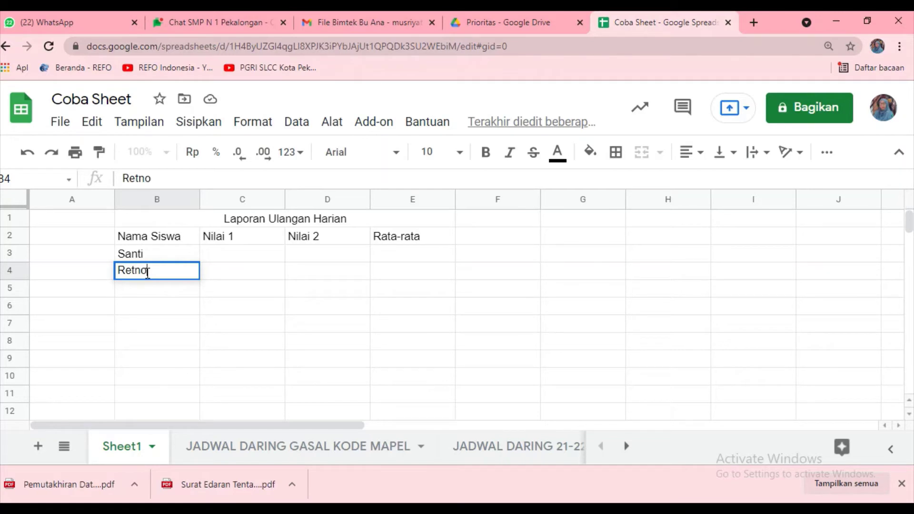
Enter the first student's scores 80 and 95 in C3 and D3, and the second student's scores 76 and 85 in C4 and D4
{"action": "left_click", "coordinate": [230, 260]}
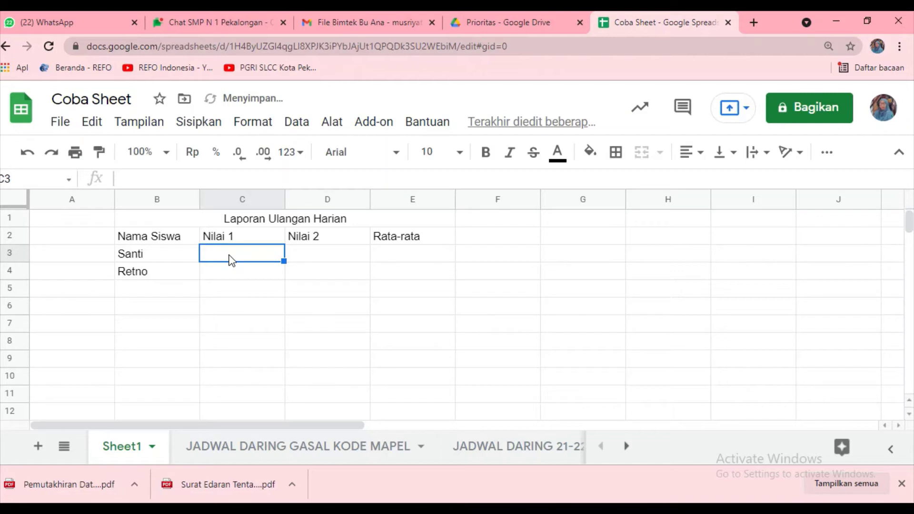
{"action": "type", "text": "80"}
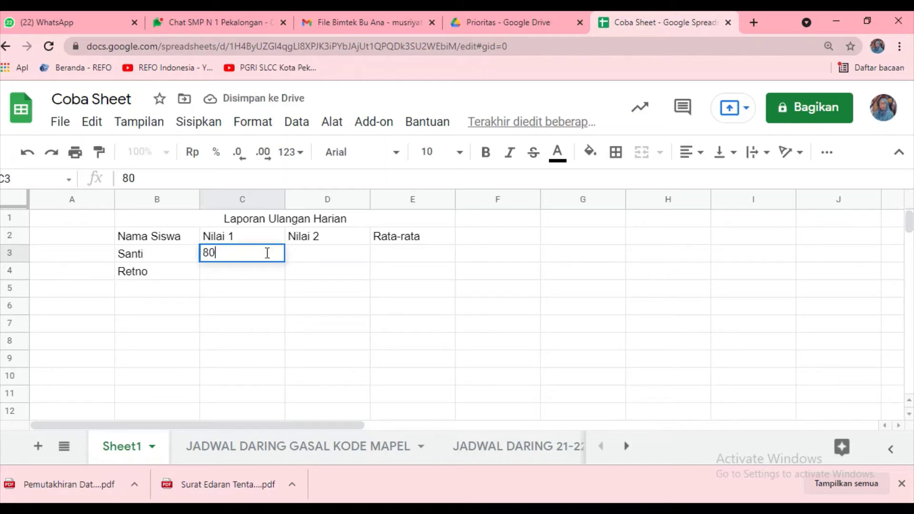
{"action": "left_click", "coordinate": [313, 257]}
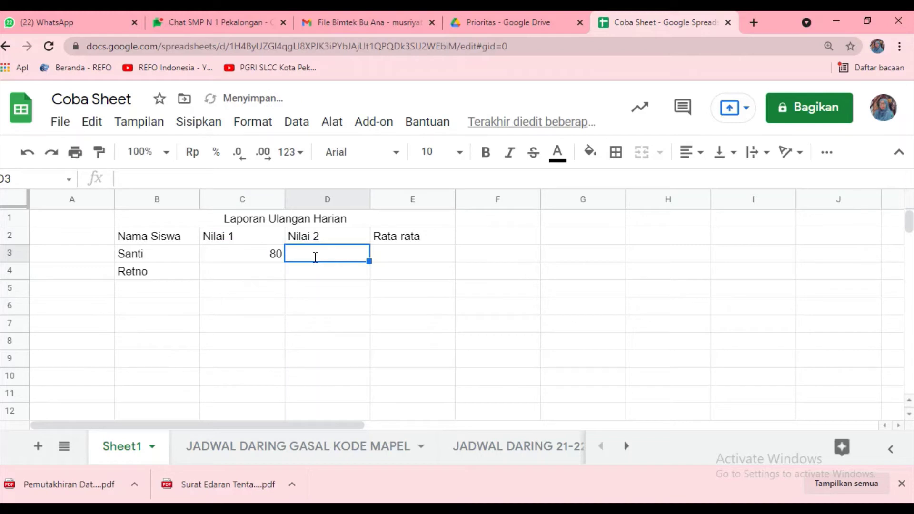
{"action": "type", "text": "95"}
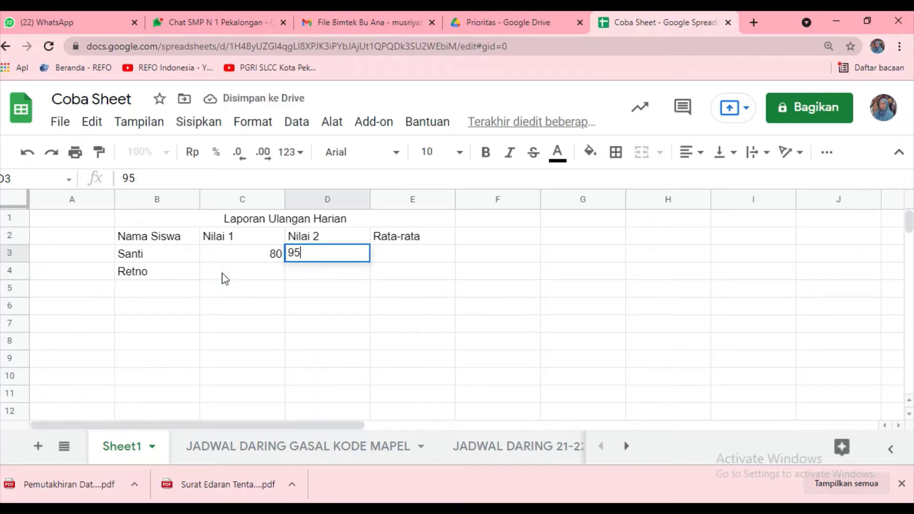
{"action": "left_click", "coordinate": [225, 279]}
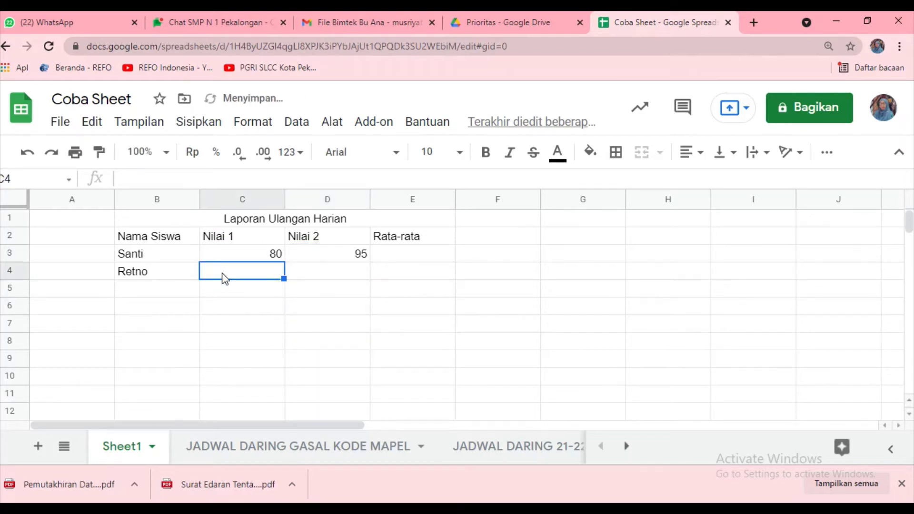
{"action": "type", "text": "76"}
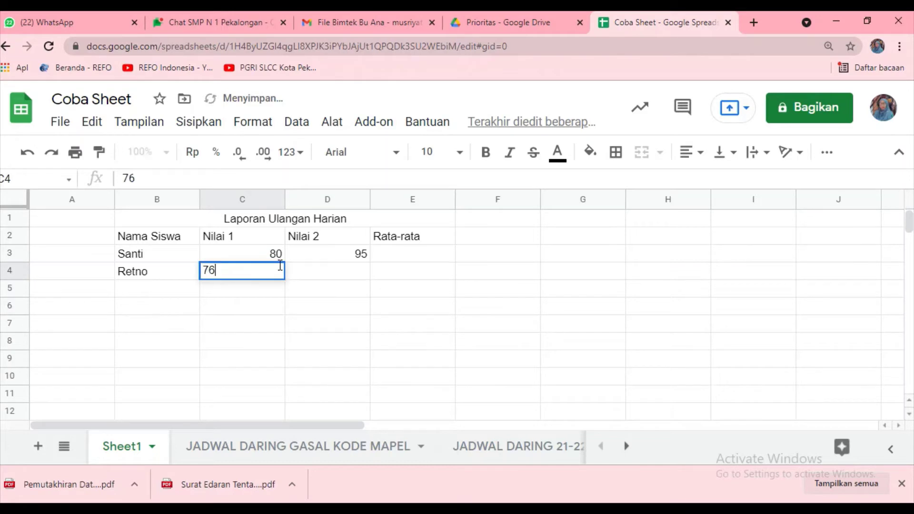
{"action": "left_click", "coordinate": [329, 275]}
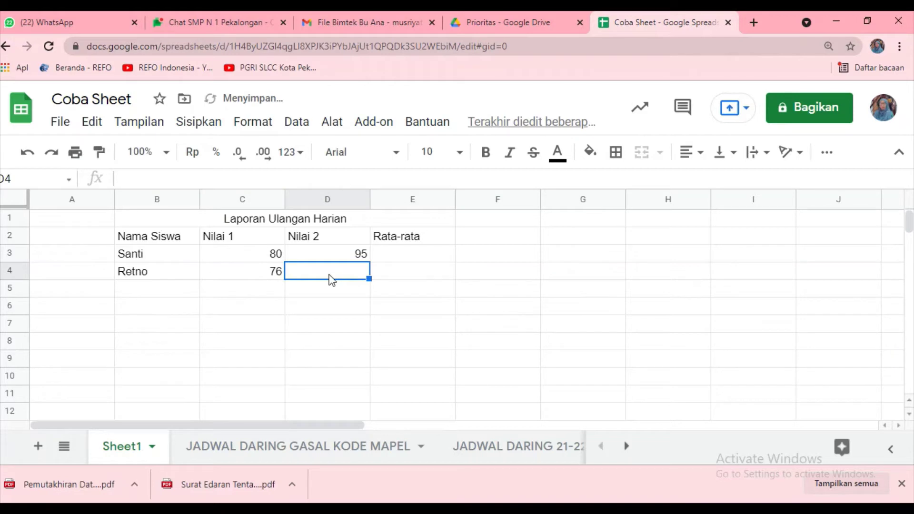
{"action": "type", "text": "85"}
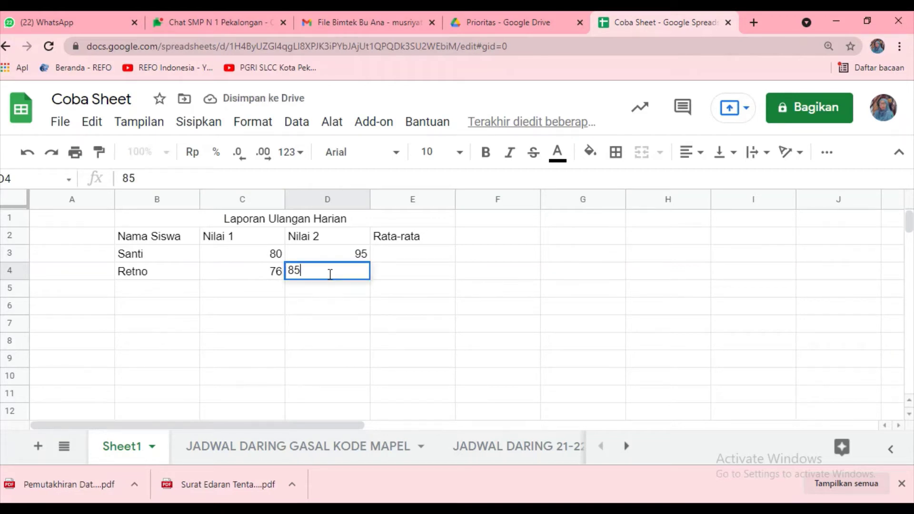
Calculate the first student's average in cell E3 with the formula =average(C3:D3)
{"action": "left_click", "coordinate": [440, 262]}
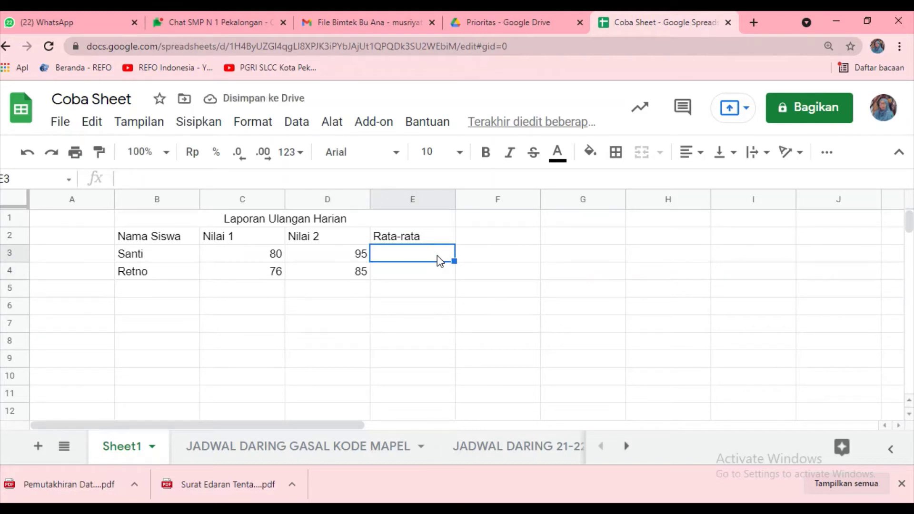
{"action": "type", "text": "="}
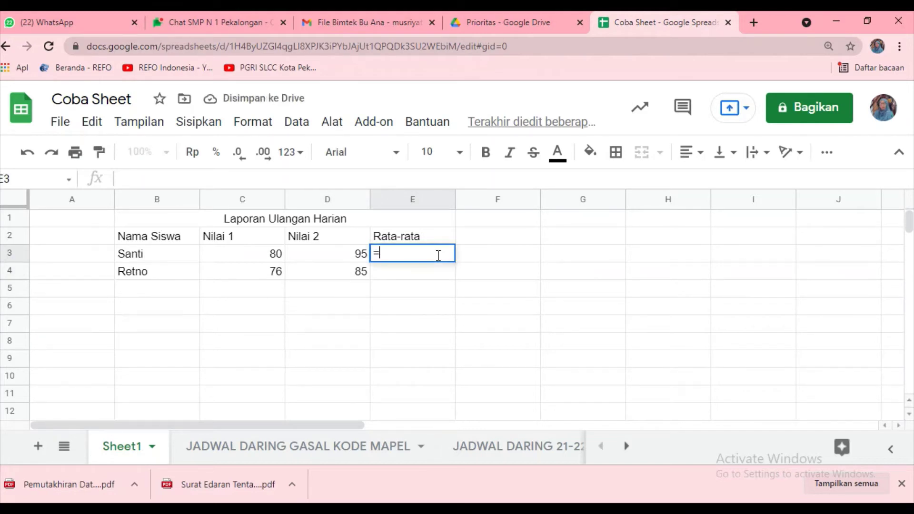
{"action": "type", "text": "average"}
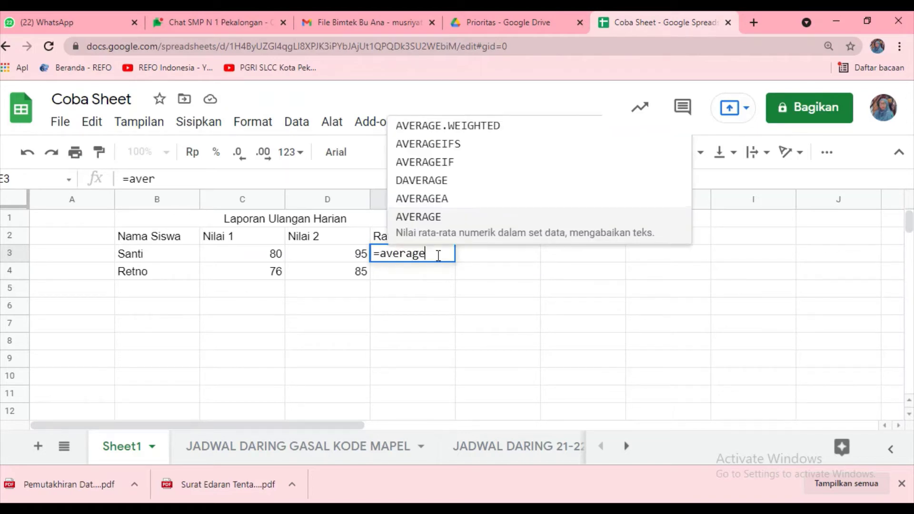
{"action": "type", "text": "("}
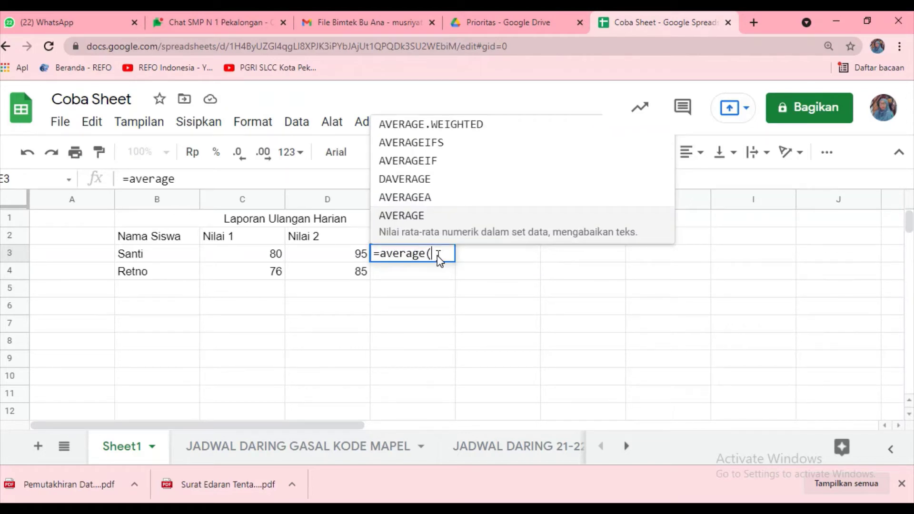
{"action": "left_click", "coordinate": [242, 252]}
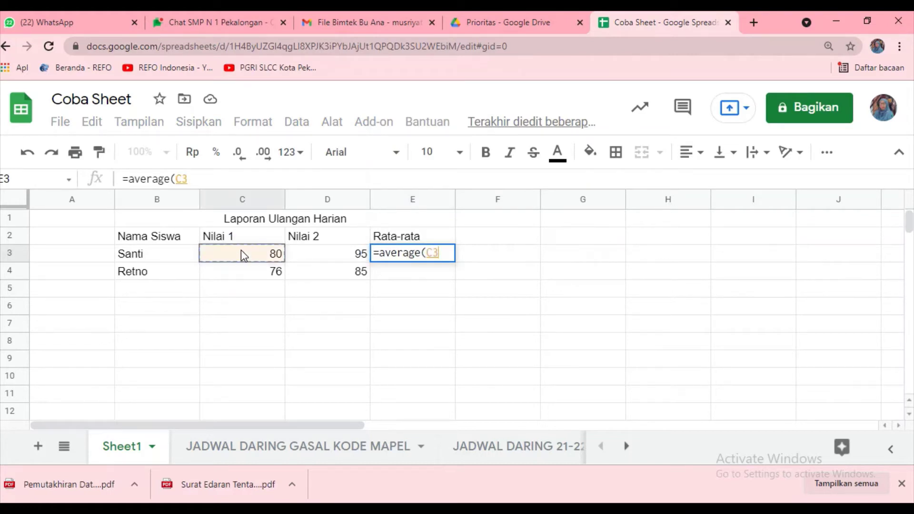
{"action": "key", "text": "shift+Right"}
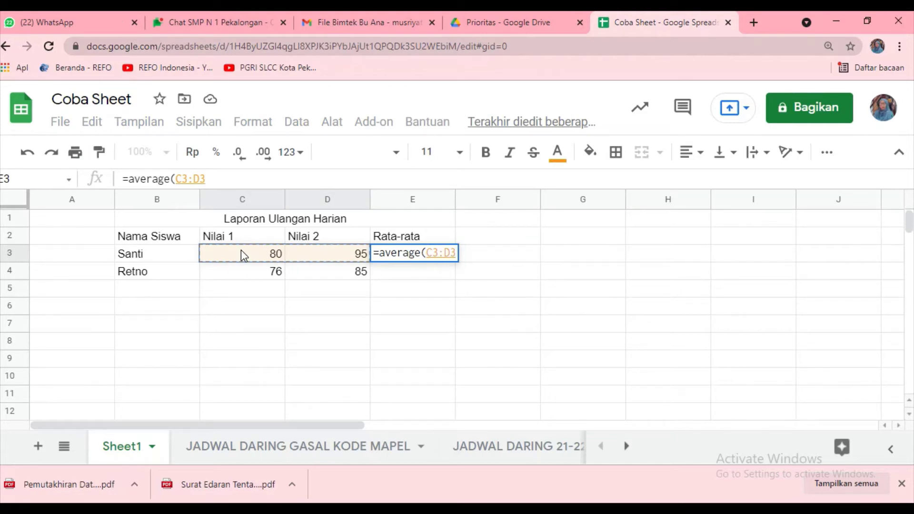
{"action": "key", "text": "Return"}
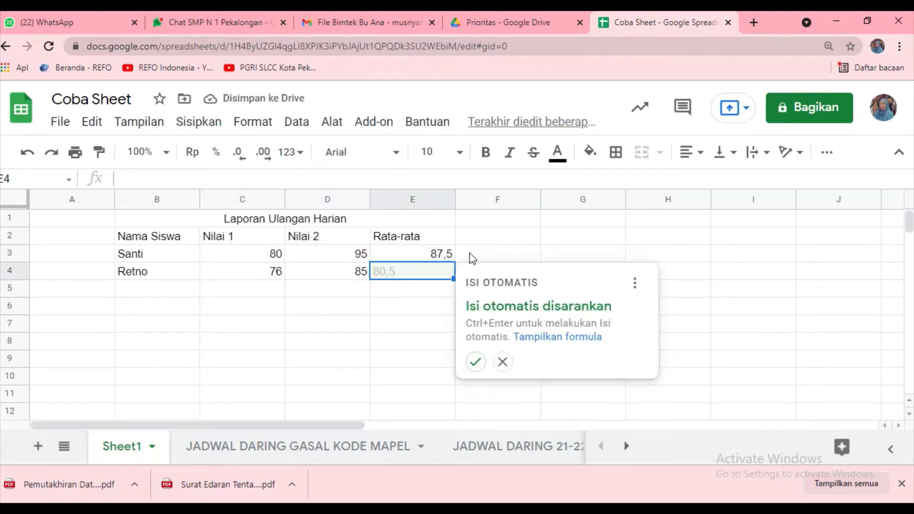
Fill the average formula from cell E3 down to E4 for the second student
{"action": "left_click", "coordinate": [439, 258]}
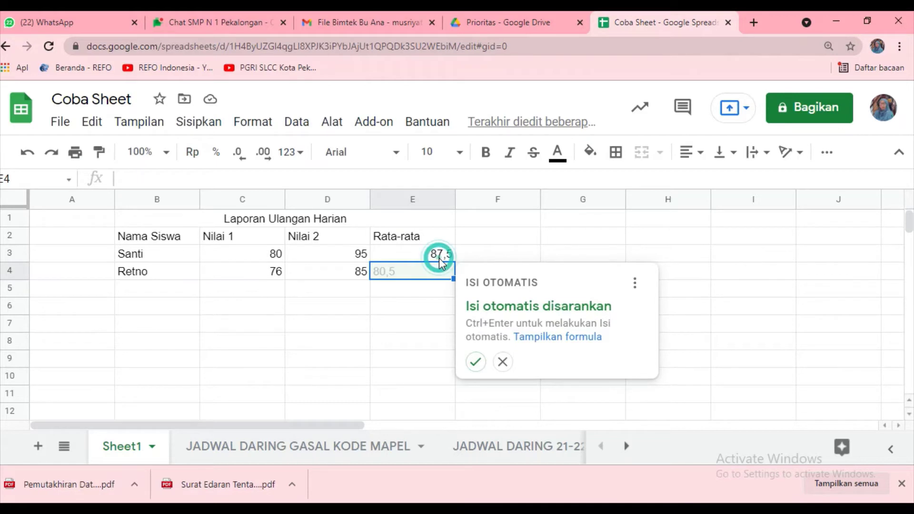
{"action": "left_click", "coordinate": [439, 258]}
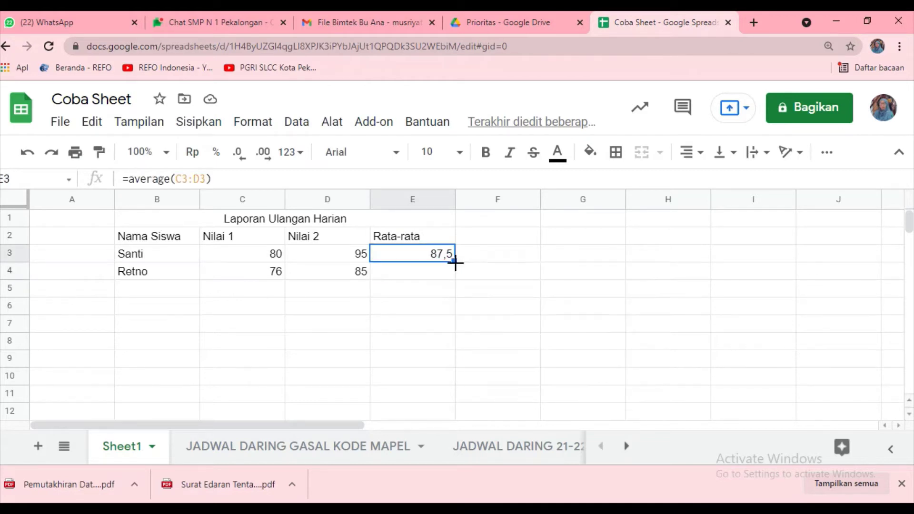
{"action": "left_click_drag", "start_coordinate": [455, 263], "coordinate": [455, 277]}
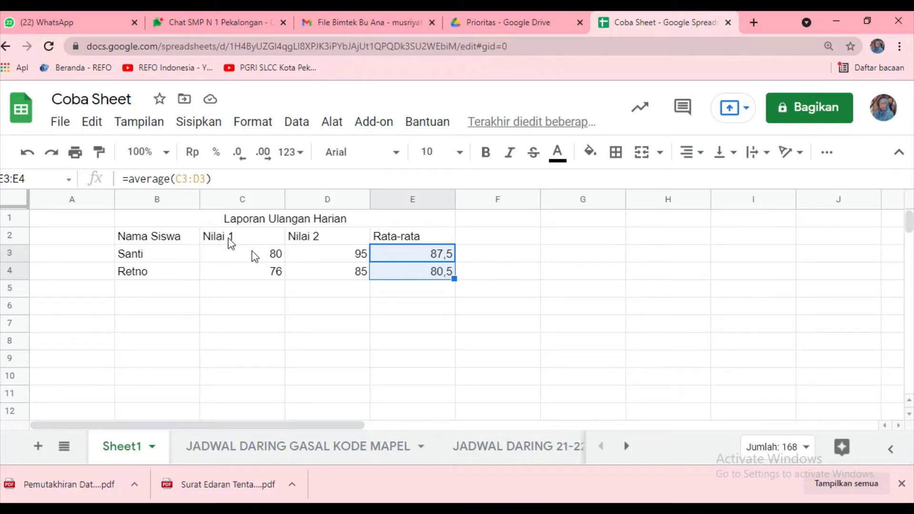
Centre the header texts in cells B2:E2 horizontally
{"action": "left_click", "coordinate": [167, 241]}
{"action": "key", "text": "shift+Right"}
{"action": "key", "text": "shift+Right"}
{"action": "key", "text": "shift+Right"}
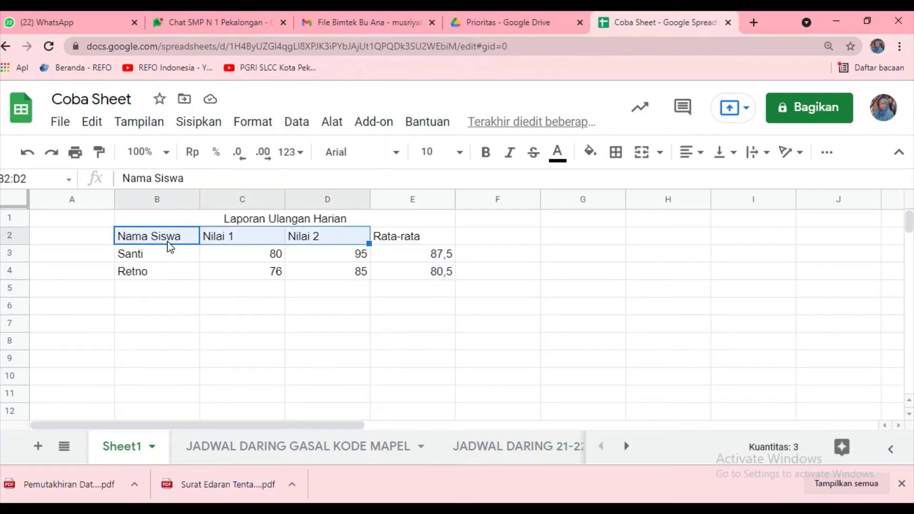
{"action": "left_click", "coordinate": [701, 153]}
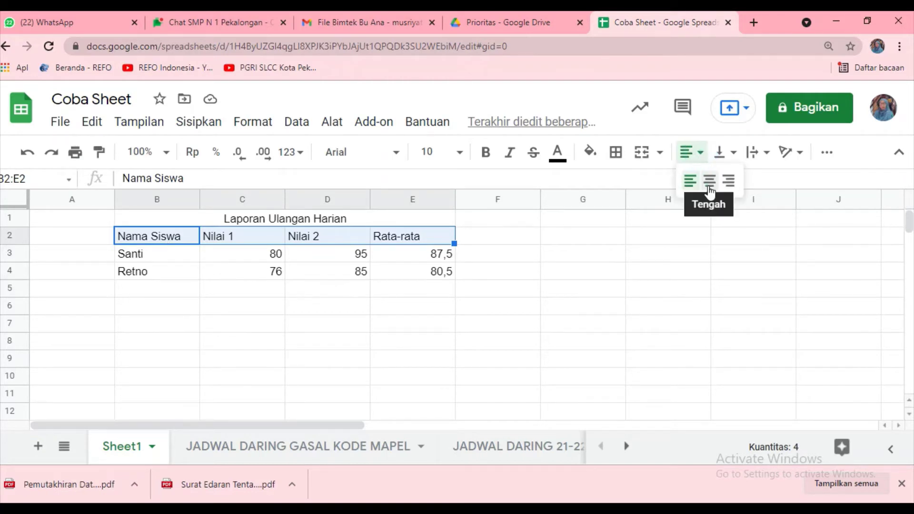
{"action": "left_click", "coordinate": [709, 180]}
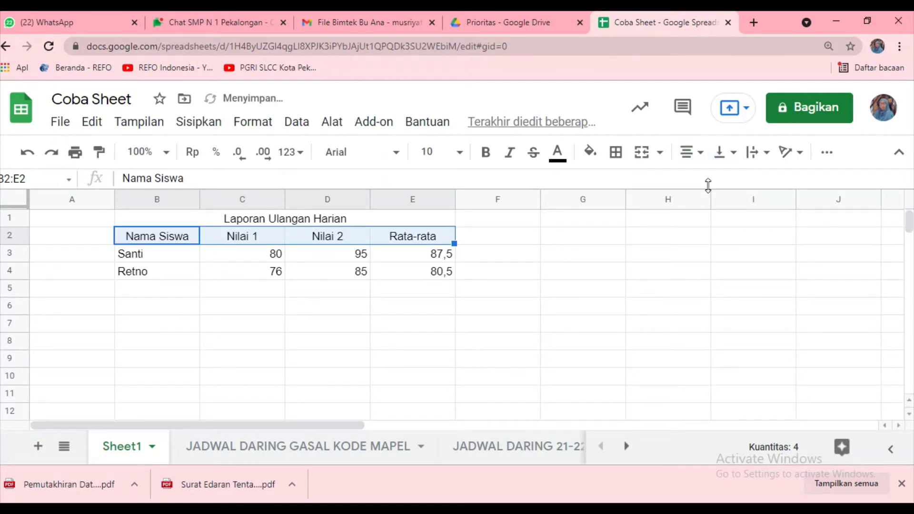
Centre the scores and averages in cells C3:E4 horizontally
{"action": "left_click", "coordinate": [260, 260]}
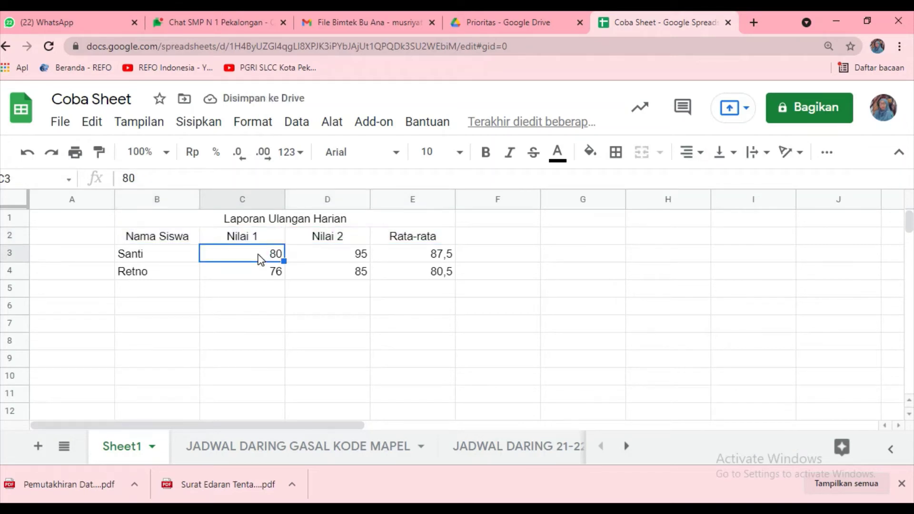
{"action": "key", "text": "shift+Right"}
{"action": "key", "text": "shift+Right"}
{"action": "key", "text": "shift+Down"}
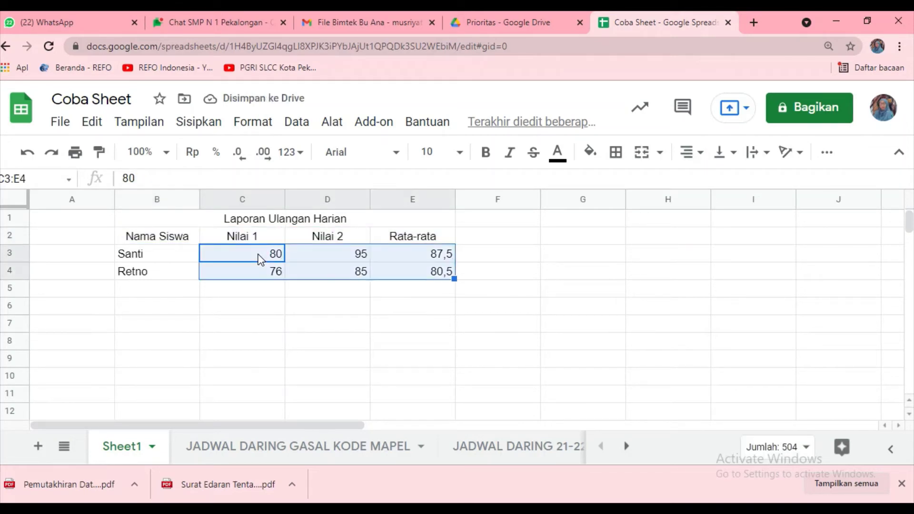
{"action": "left_click", "coordinate": [702, 154]}
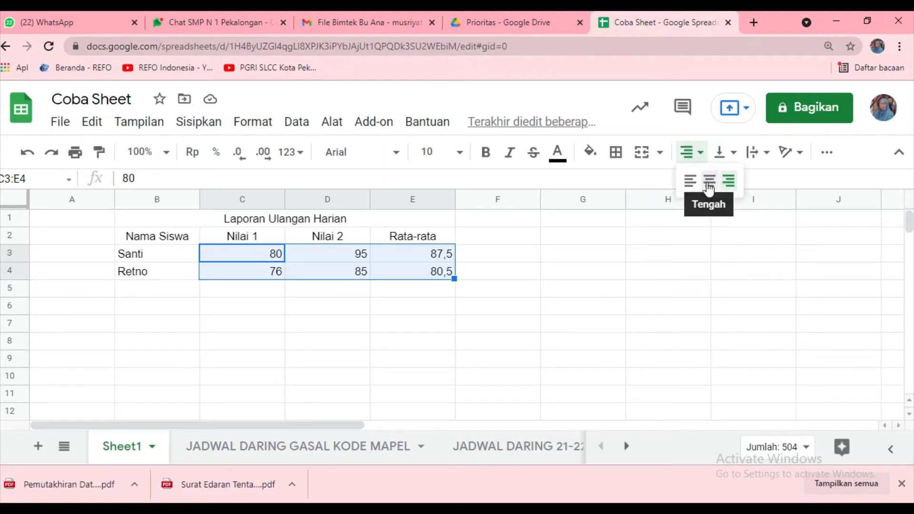
{"action": "left_click", "coordinate": [709, 180]}
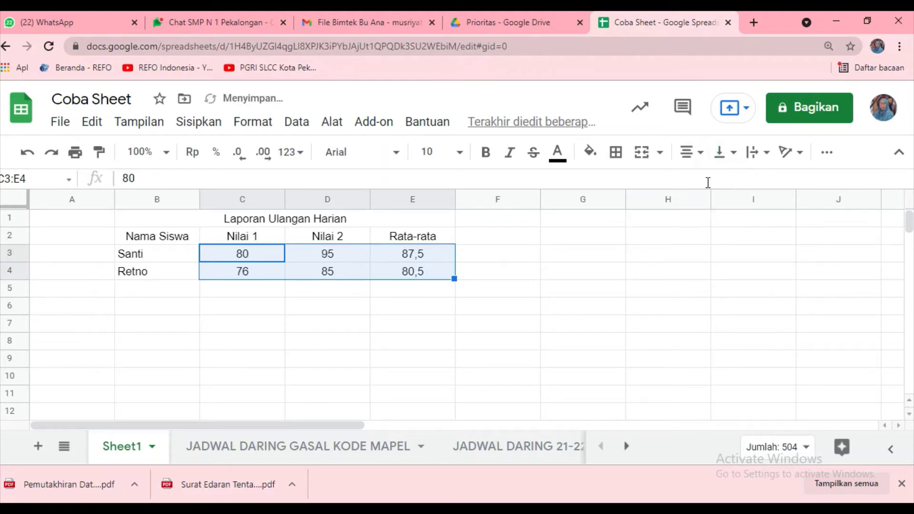
Apply all borders to the grade table in cells B2:E4
{"action": "left_click", "coordinate": [132, 238]}
{"action": "key", "text": "shift+Right"}
{"action": "key", "text": "shift+Right"}
{"action": "key", "text": "shift+Right"}
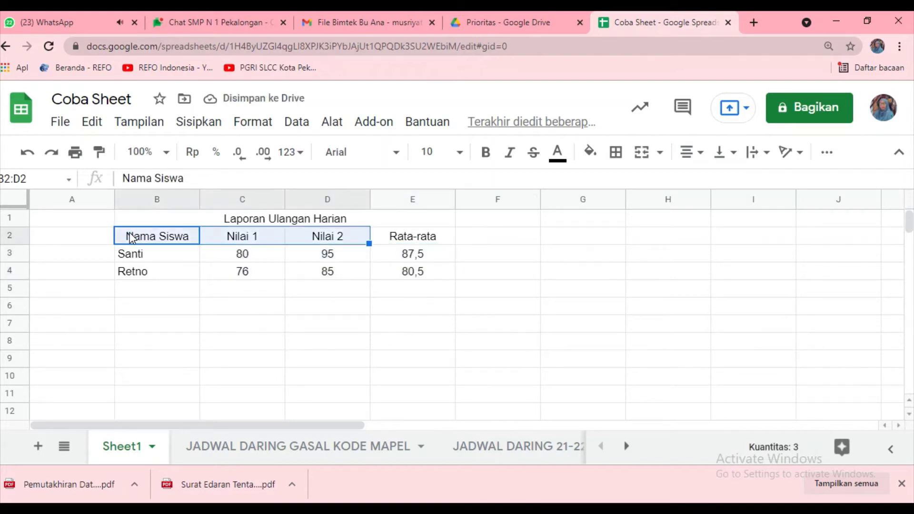
{"action": "key", "text": "shift+Down"}
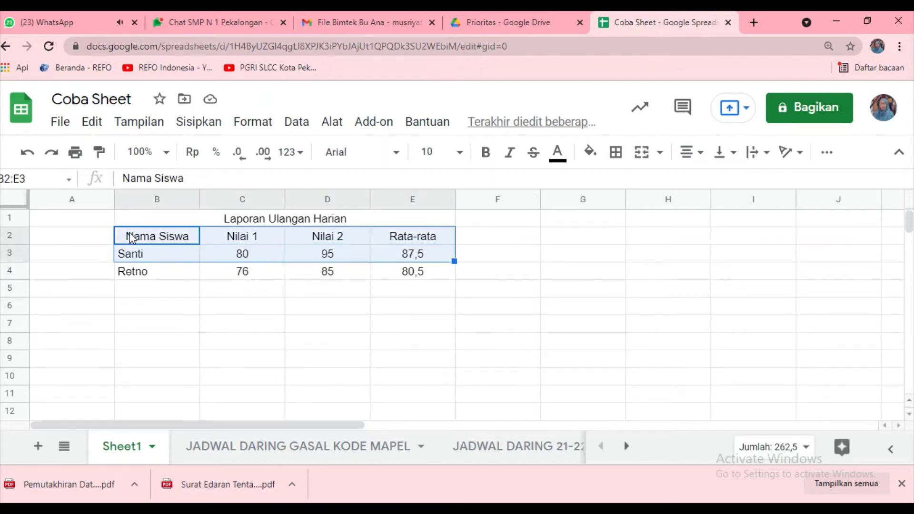
{"action": "key", "text": "shift+Down"}
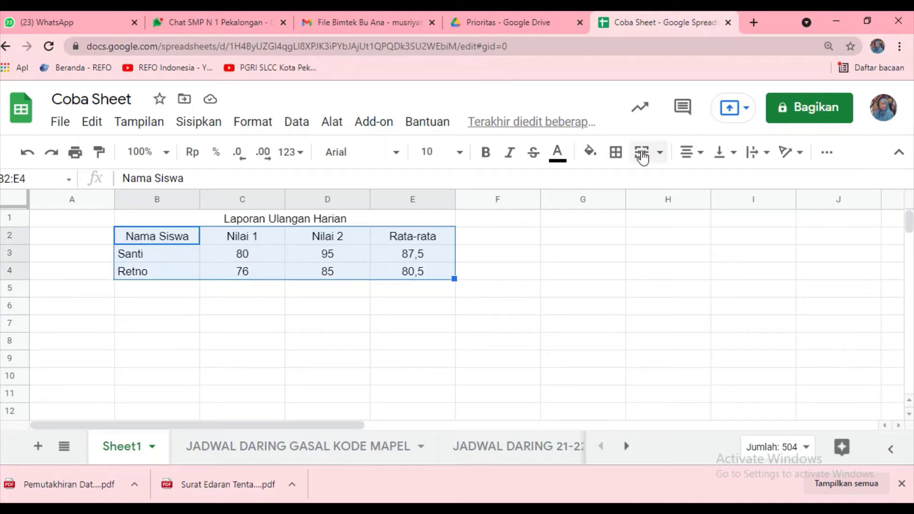
{"action": "left_click", "coordinate": [616, 153]}
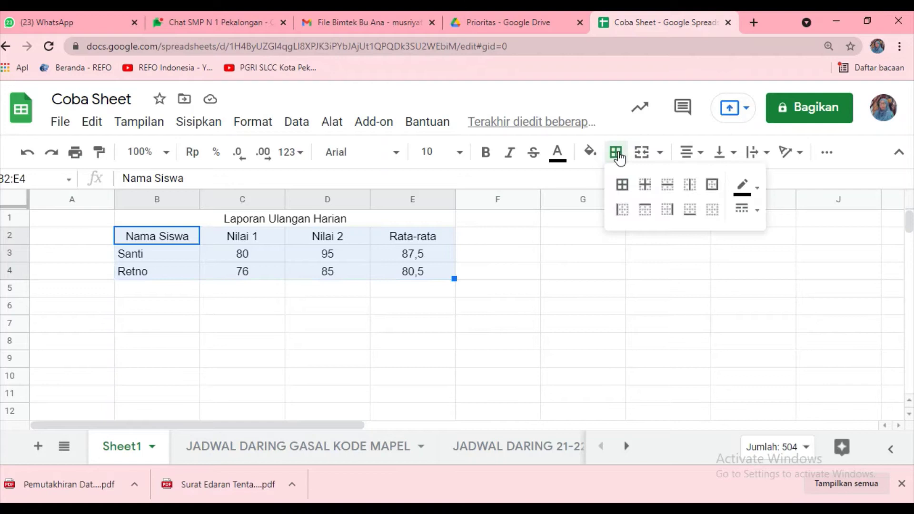
{"action": "left_click", "coordinate": [622, 185]}
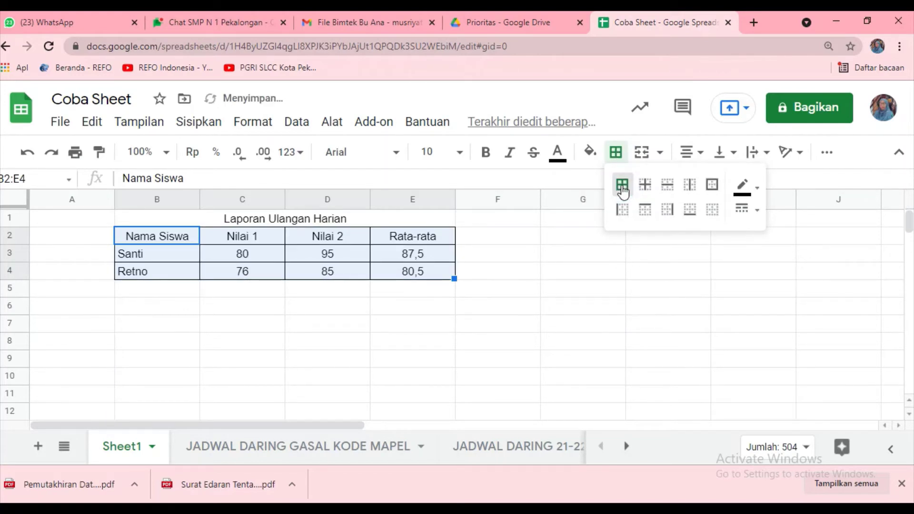
{"action": "left_click", "coordinate": [529, 319]}
Fill the Nama Siswa header cell B2 with yellow
{"action": "left_click", "coordinate": [129, 235]}
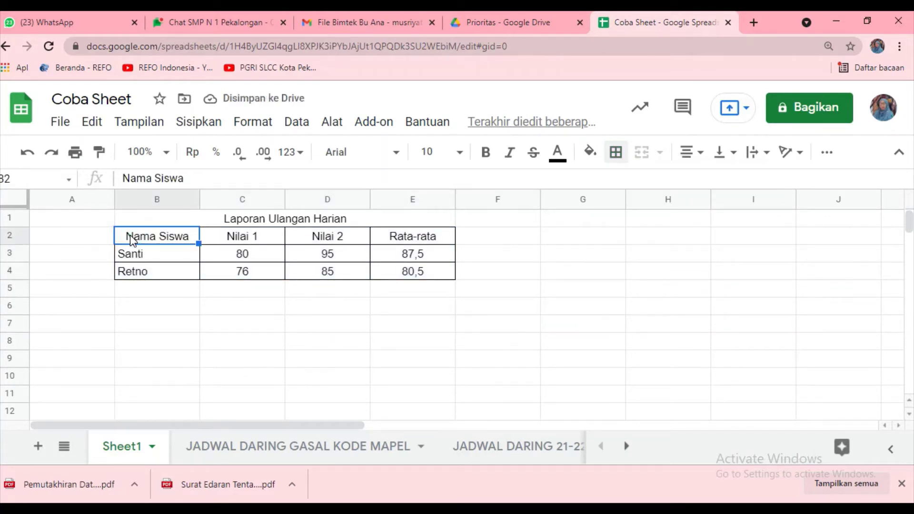
{"action": "key", "text": "shift+Right"}
{"action": "key", "text": "shift+Right"}
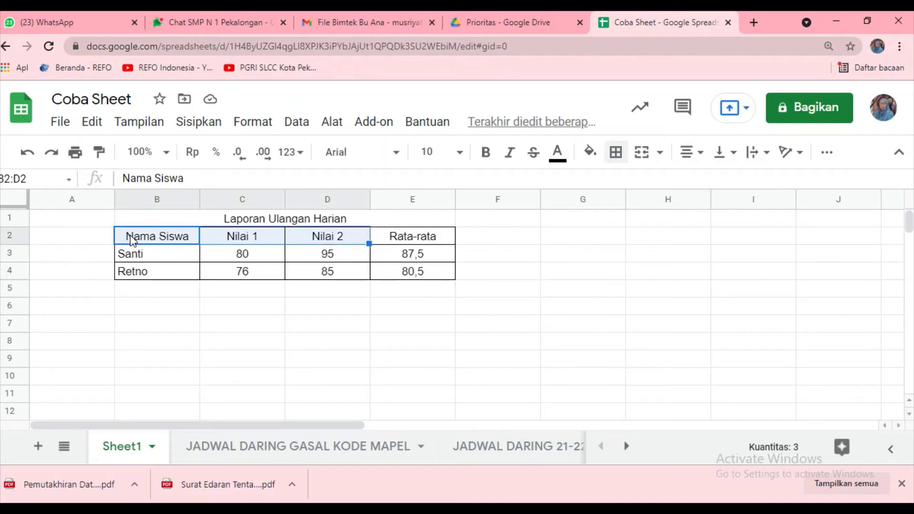
{"action": "key", "text": "shift+Left"}
{"action": "key", "text": "shift+Left"}
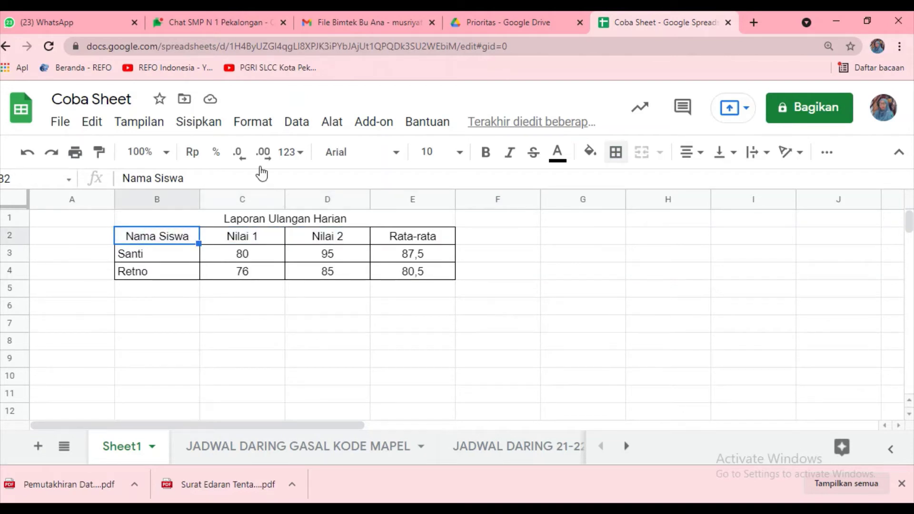
{"action": "left_click", "coordinate": [596, 157]}
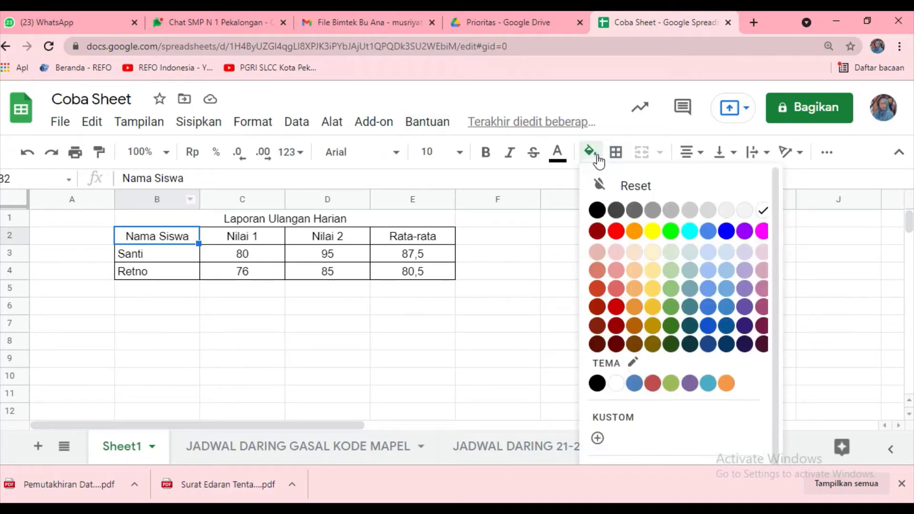
{"action": "left_click", "coordinate": [653, 234]}
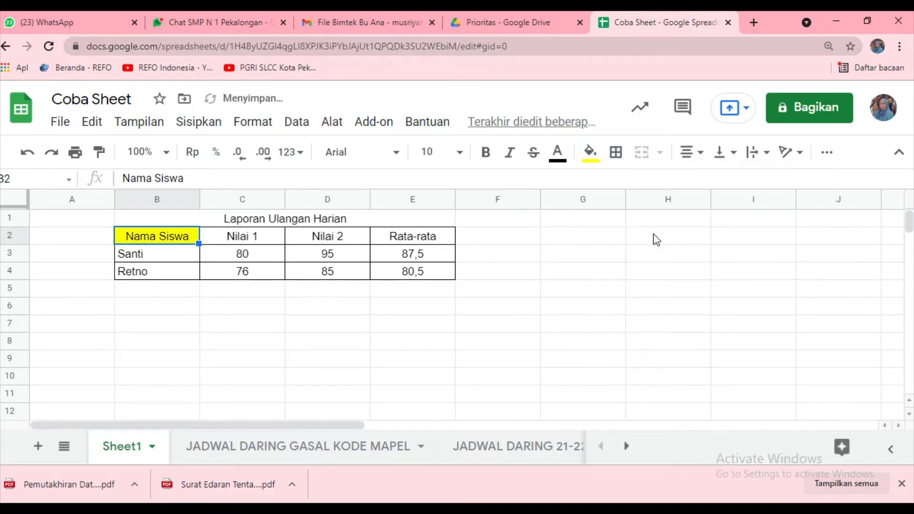
Fill the Nilai 1 and Nilai 2 header cells C2:D2 with orange
{"action": "left_click", "coordinate": [243, 240]}
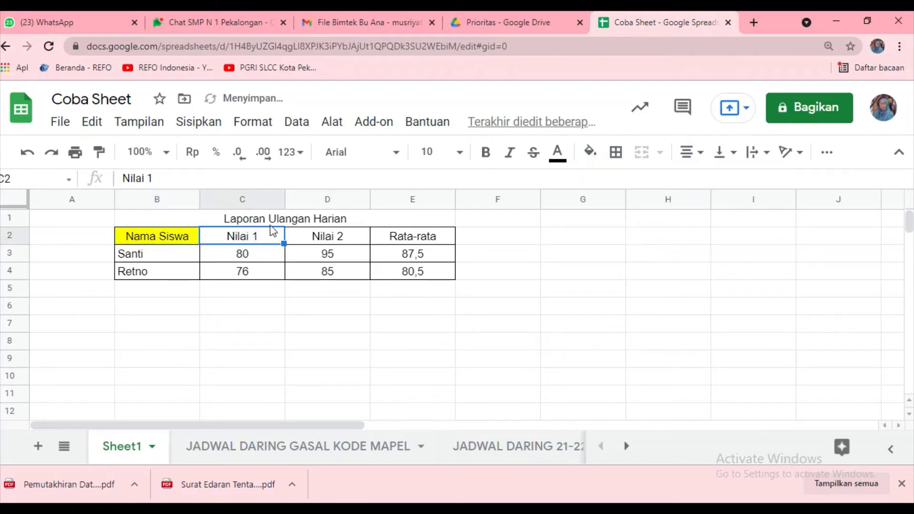
{"action": "left_click", "coordinate": [592, 159]}
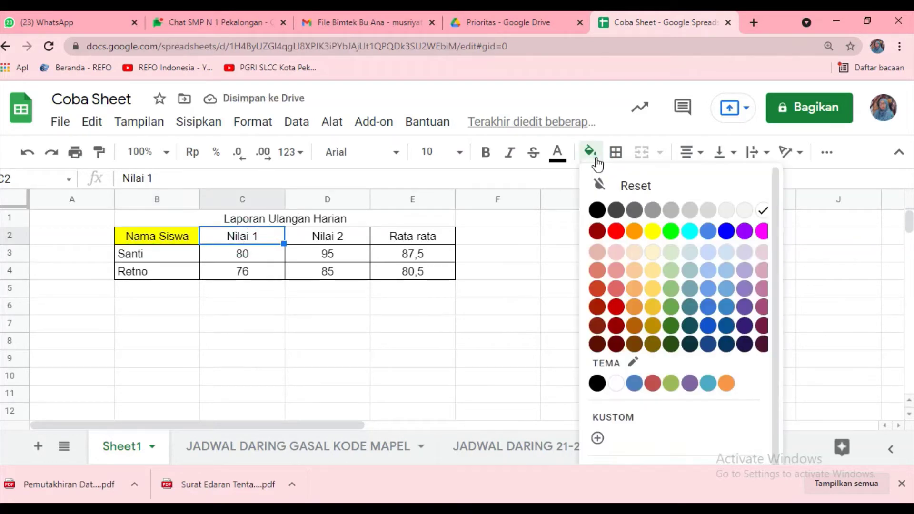
{"action": "left_click", "coordinate": [637, 234]}
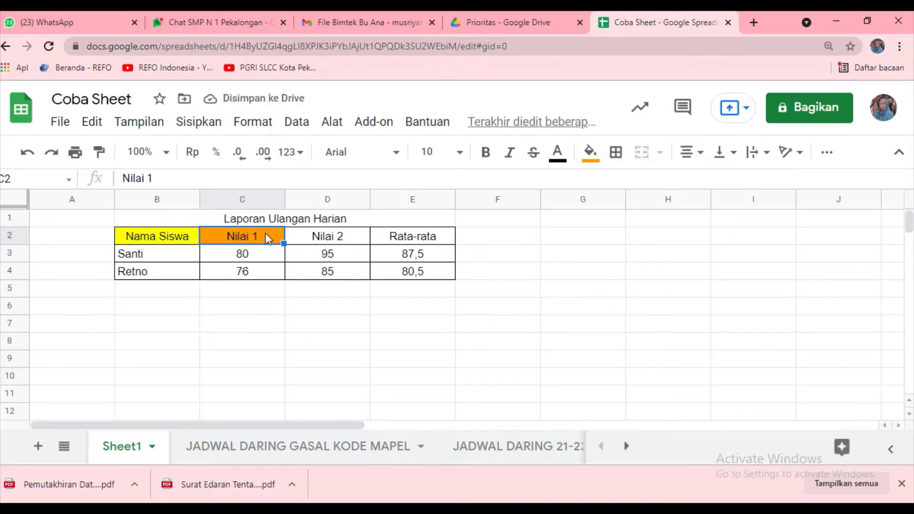
{"action": "key", "text": "shift+Right"}
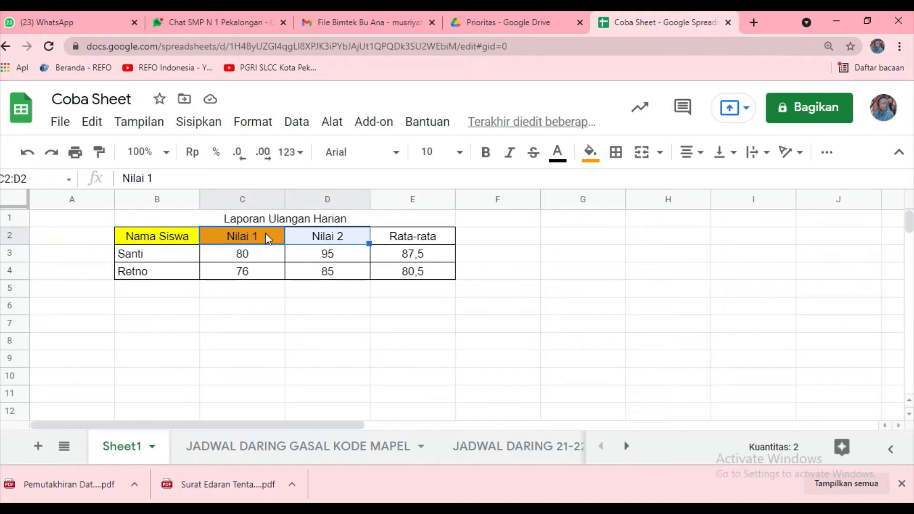
{"action": "key", "text": "shift+Right"}
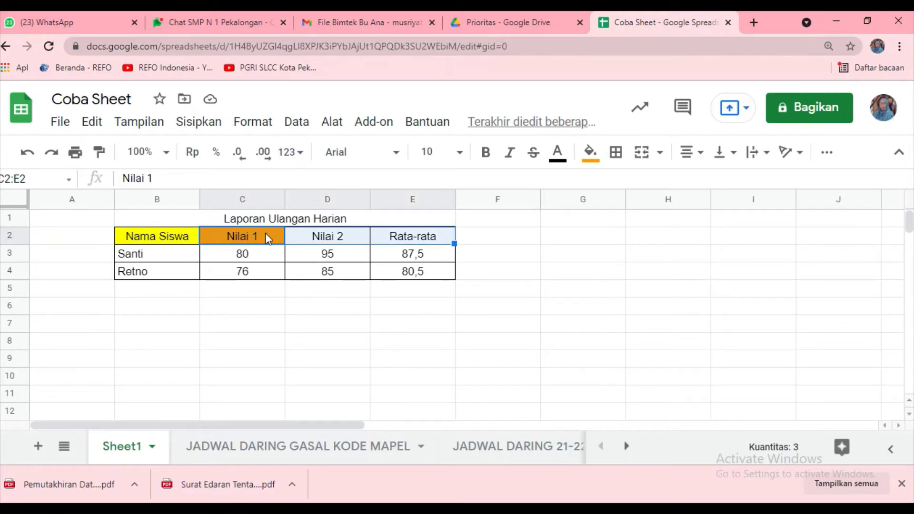
{"action": "key", "text": "shift+Left"}
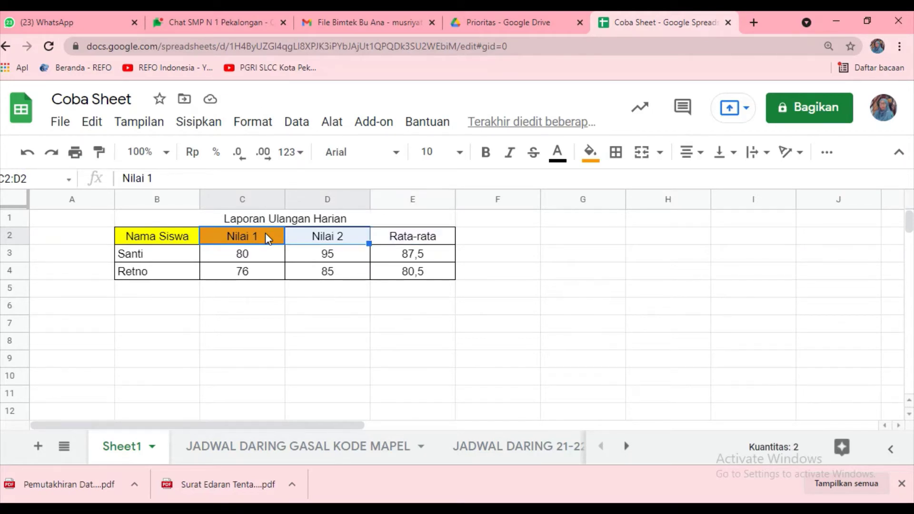
{"action": "left_click", "coordinate": [590, 162]}
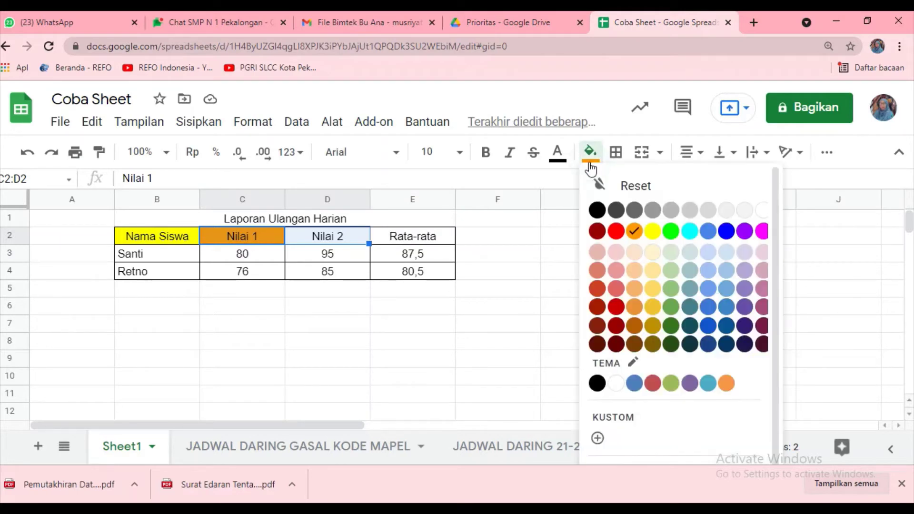
{"action": "left_click", "coordinate": [634, 232]}
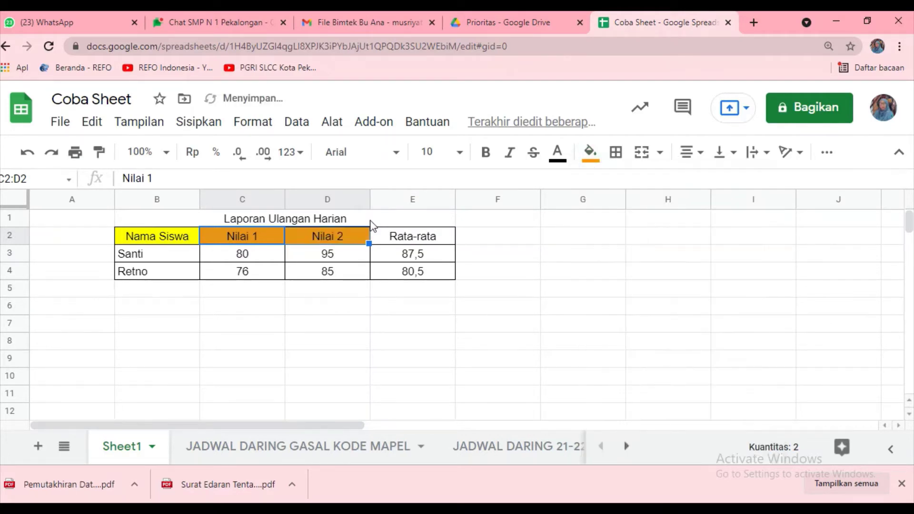
Fill the Rata-rata header cell E2 with green
{"action": "left_click", "coordinate": [397, 237]}
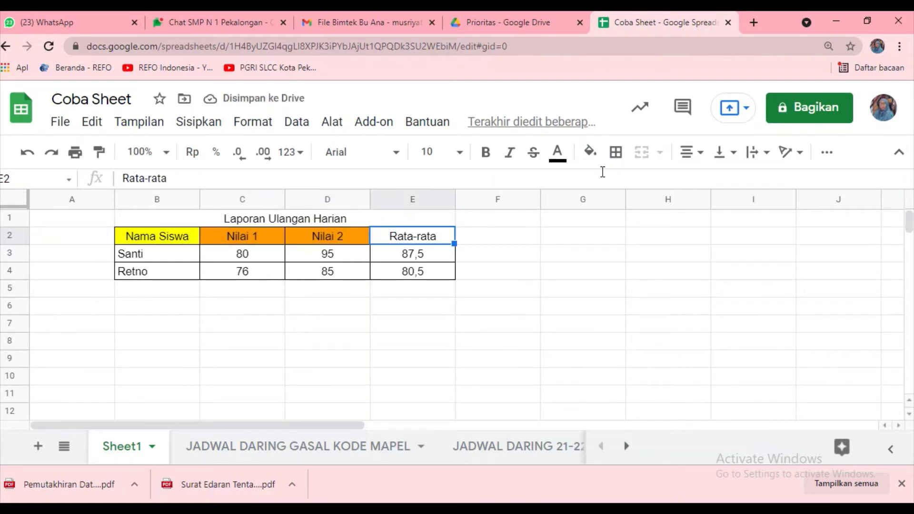
{"action": "left_click", "coordinate": [594, 160]}
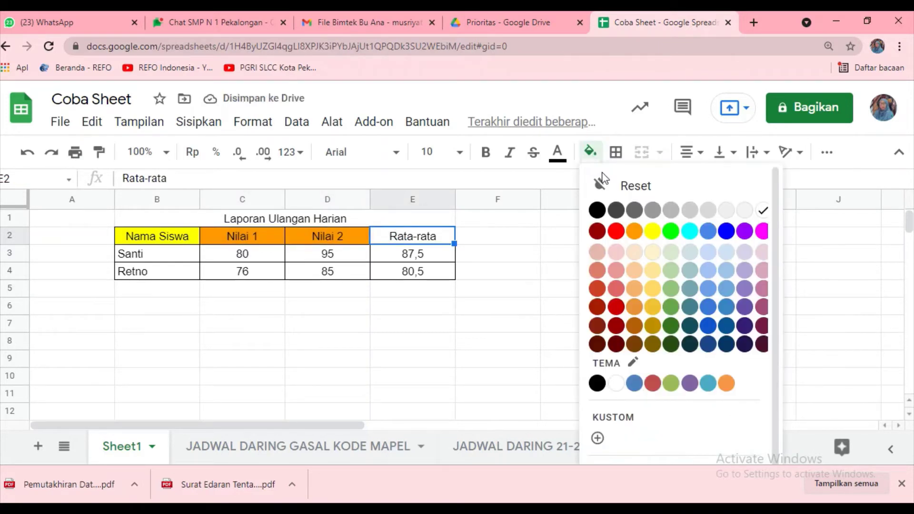
{"action": "left_click", "coordinate": [670, 232]}
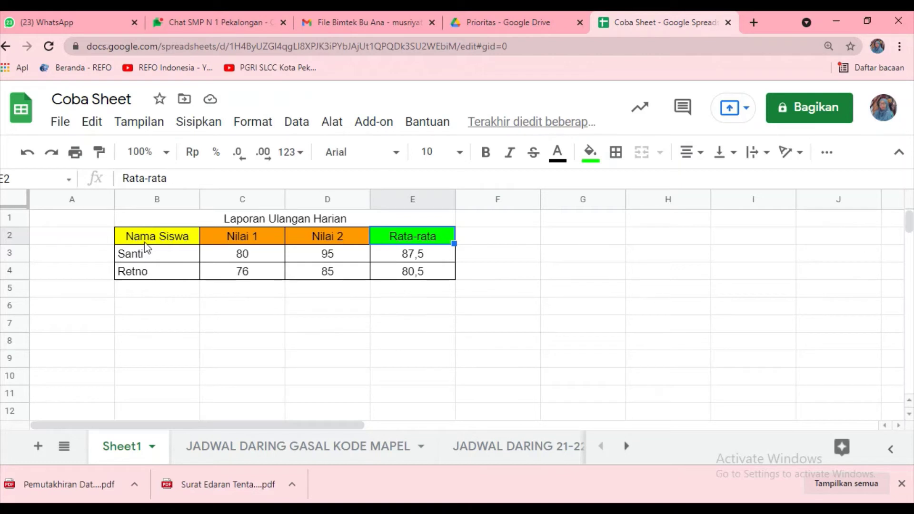
Insert a column chart based on the title and grade table in the range B1:E4
{"action": "left_click", "coordinate": [133, 222]}
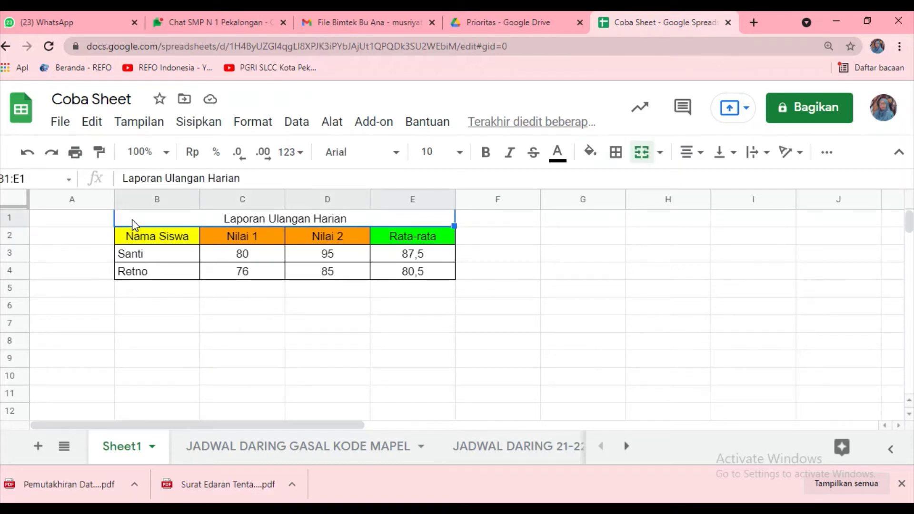
{"action": "key", "text": "shift+Down"}
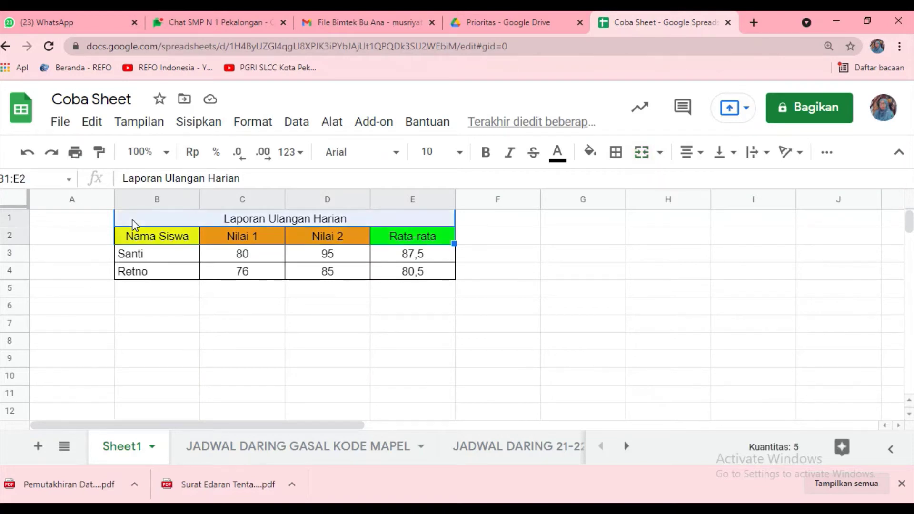
{"action": "key", "text": "shift+Down"}
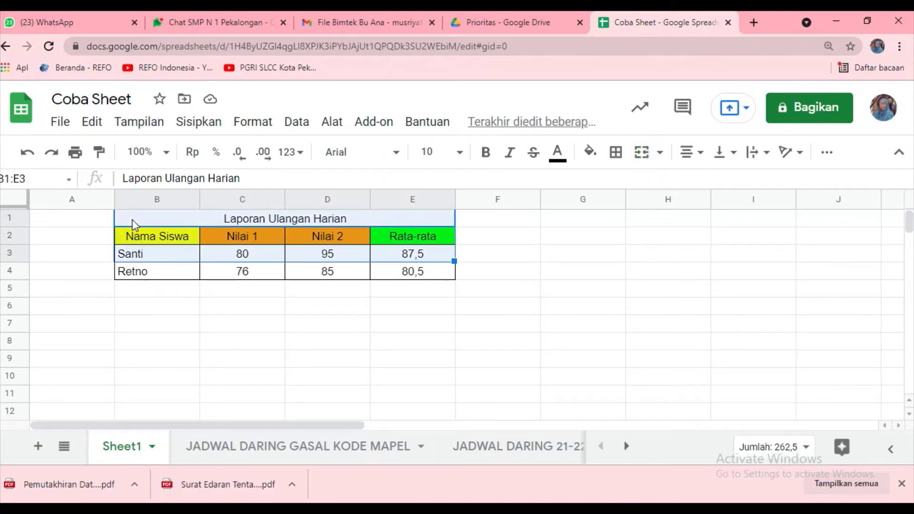
{"action": "key", "text": "shift+Down"}
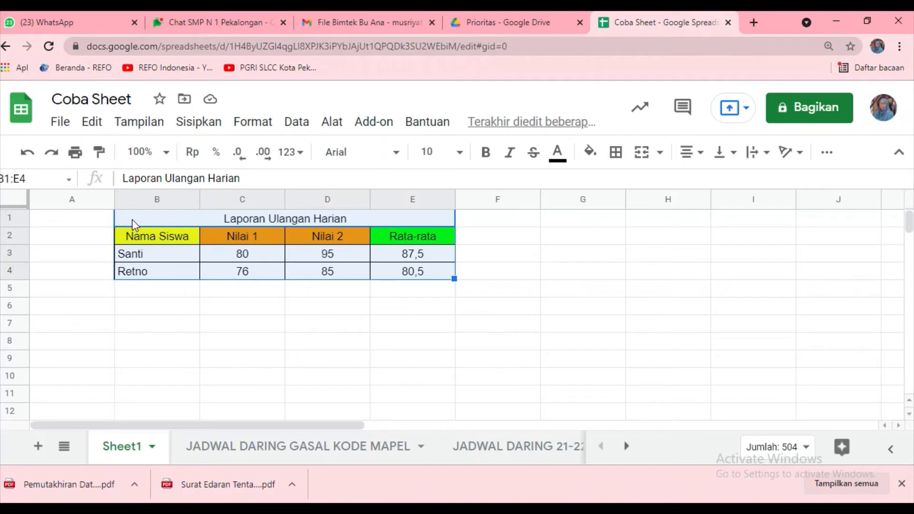
{"action": "left_click", "coordinate": [194, 125]}
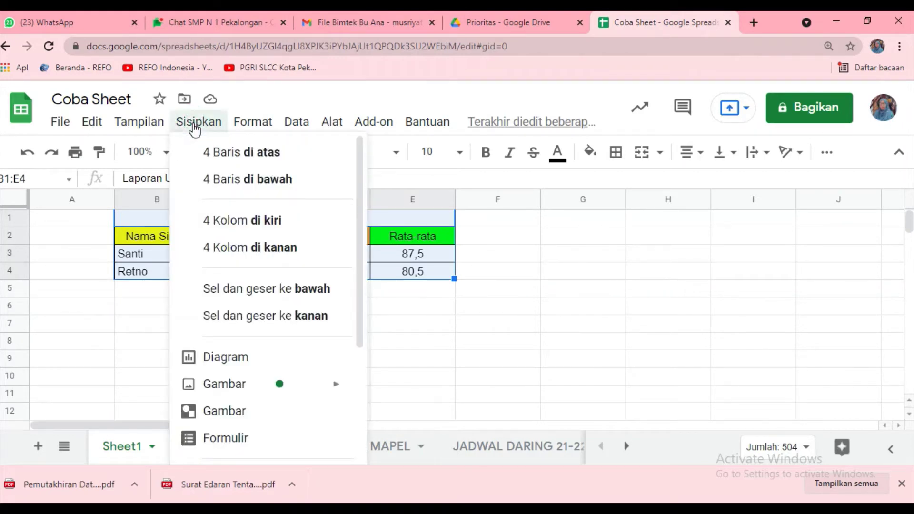
{"action": "left_click", "coordinate": [225, 358]}
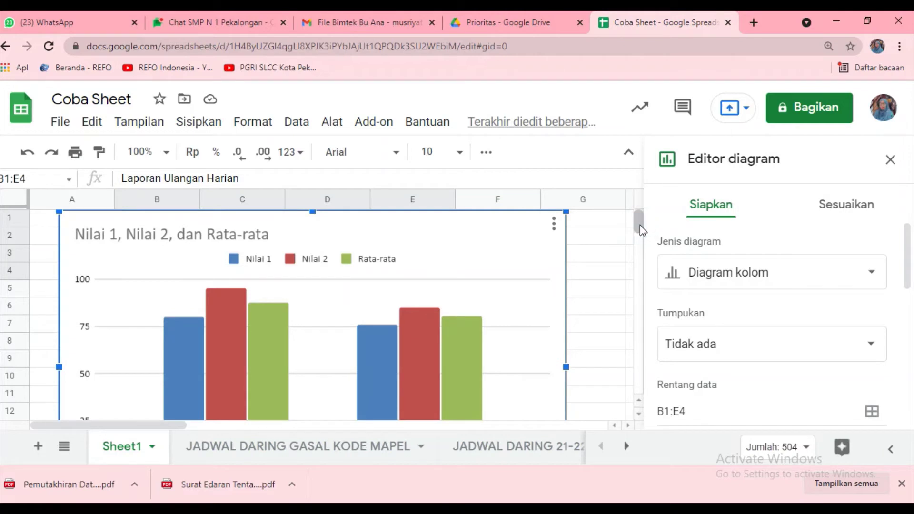
Shrink the column chart and place it just below the grade table, spanning about columns A to E
{"action": "left_click_drag", "start_coordinate": [642, 237], "coordinate": [633, 211]}
{"action": "left_click", "coordinate": [564, 211]}
{"action": "left_click_drag", "start_coordinate": [477, 281], "coordinate": [433, 306]}
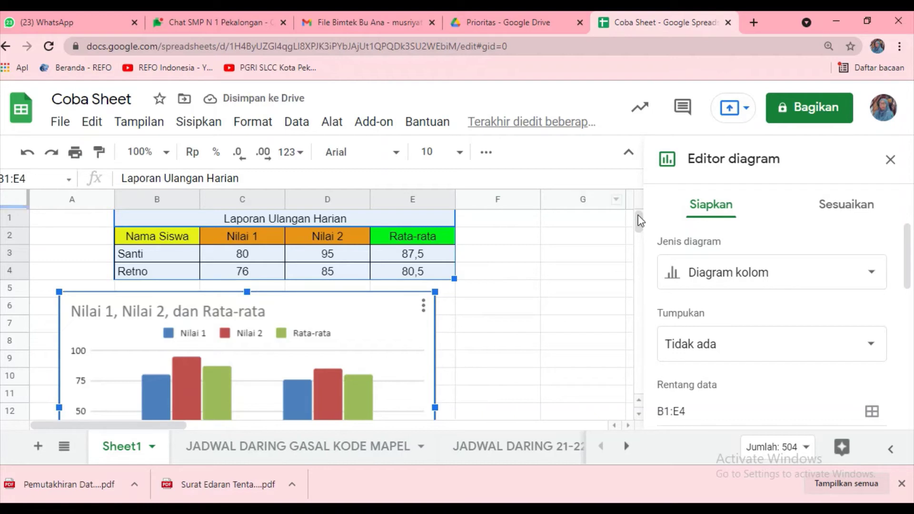
{"action": "left_click_drag", "start_coordinate": [639, 218], "coordinate": [636, 216]}
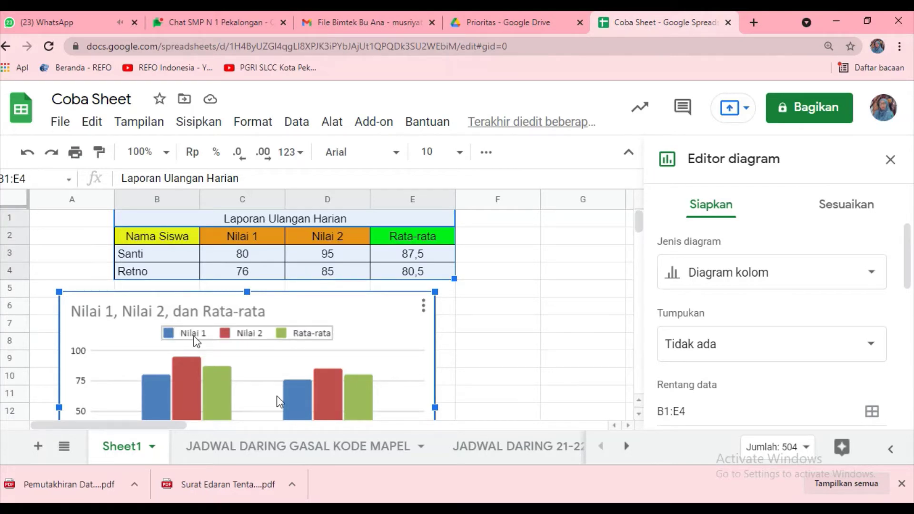
Change the column chart's title to "Laporan Ulangan Harian"
{"action": "left_click", "coordinate": [82, 316]}
{"action": "double_click", "coordinate": [80, 312]}
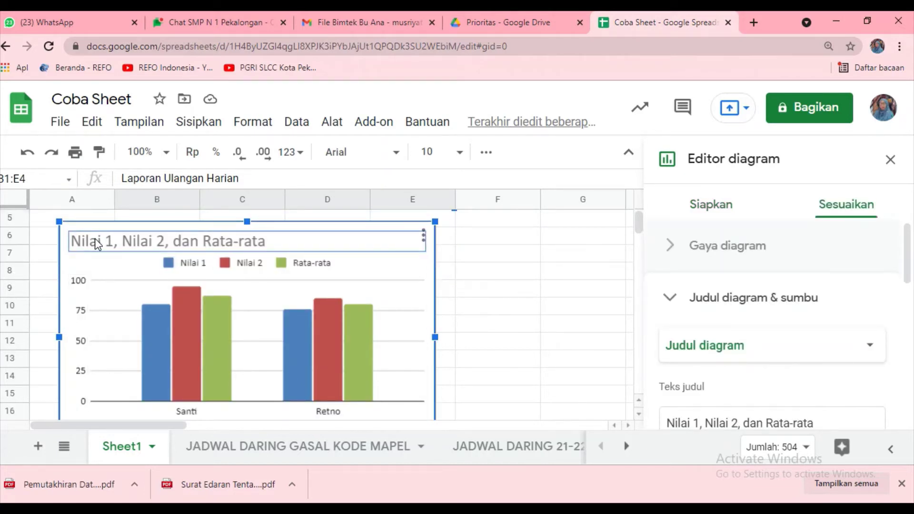
{"action": "left_click", "coordinate": [693, 350]}
{"action": "left_click", "coordinate": [693, 348]}
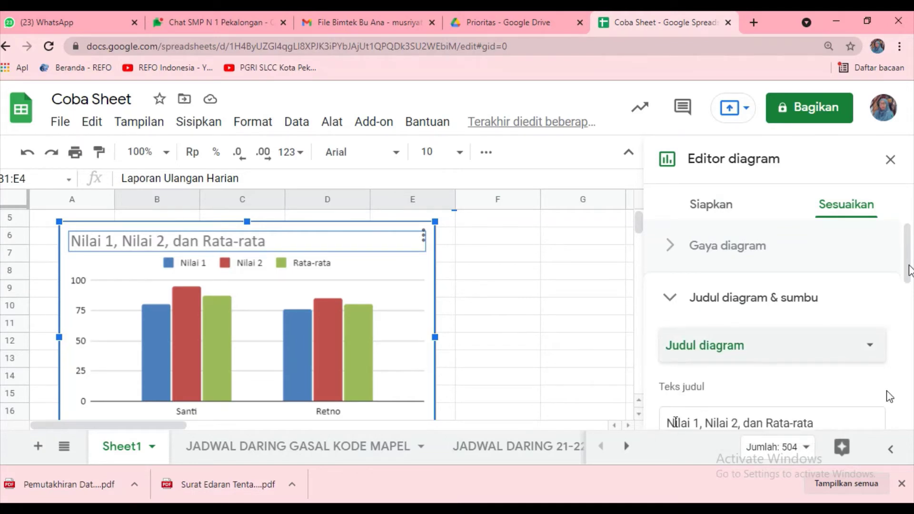
{"action": "left_click_drag", "start_coordinate": [906, 261], "coordinate": [906, 278]}
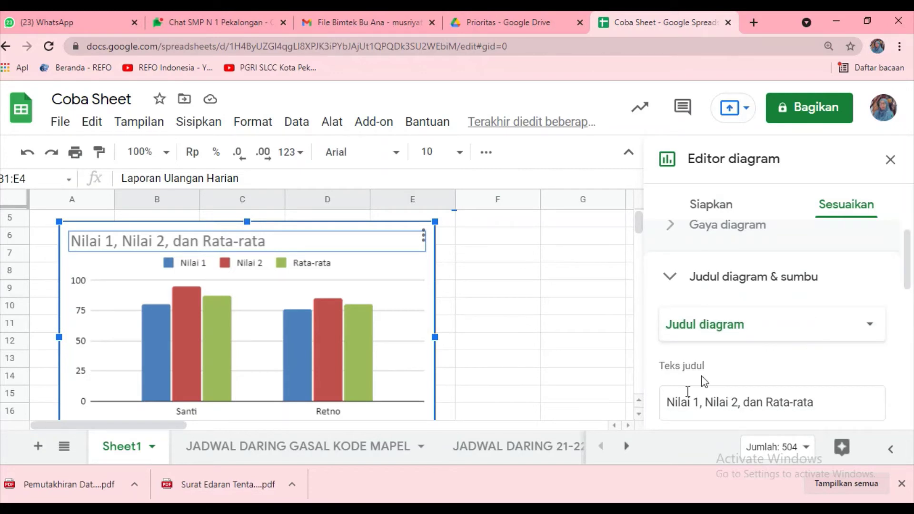
{"action": "left_click", "coordinate": [684, 406]}
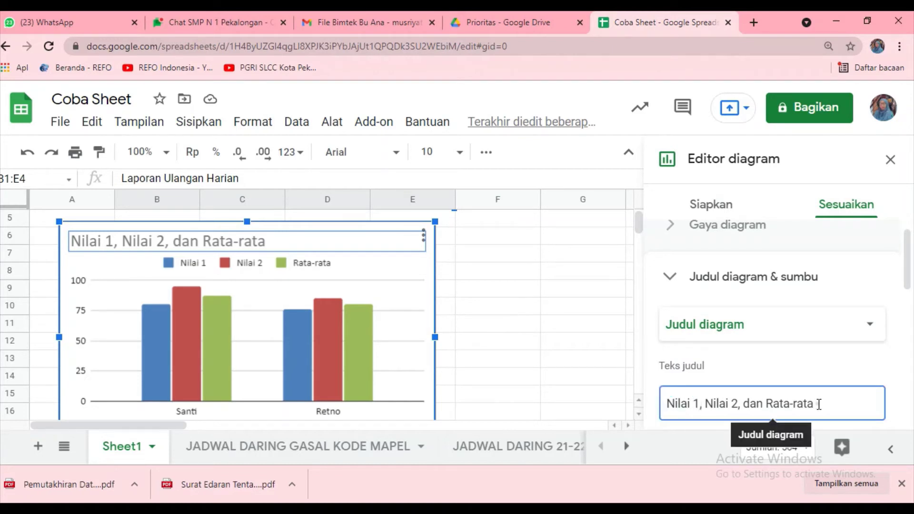
{"action": "left_click_drag", "start_coordinate": [818, 404], "coordinate": [666, 408]}
{"action": "type", "text": "Lap"}
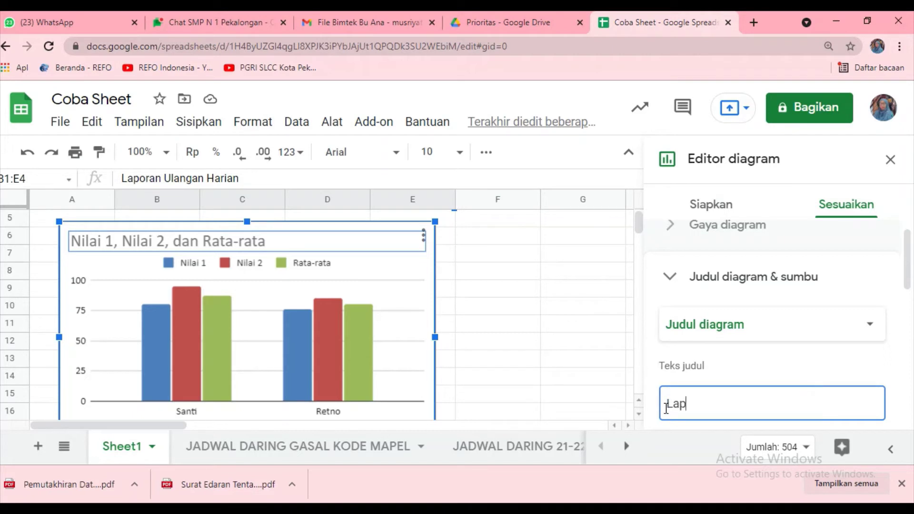
{"action": "type", "text": "oran Ulangan Harian"}
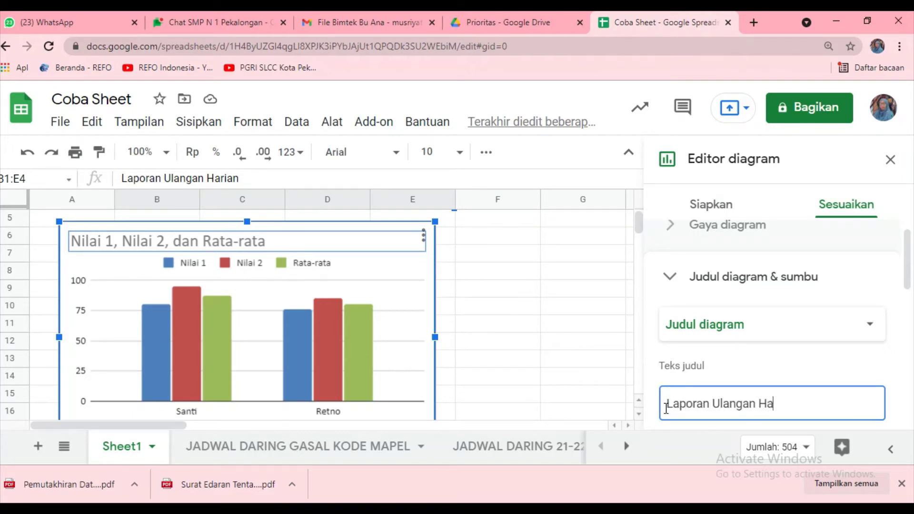
{"action": "left_click", "coordinate": [821, 361]}
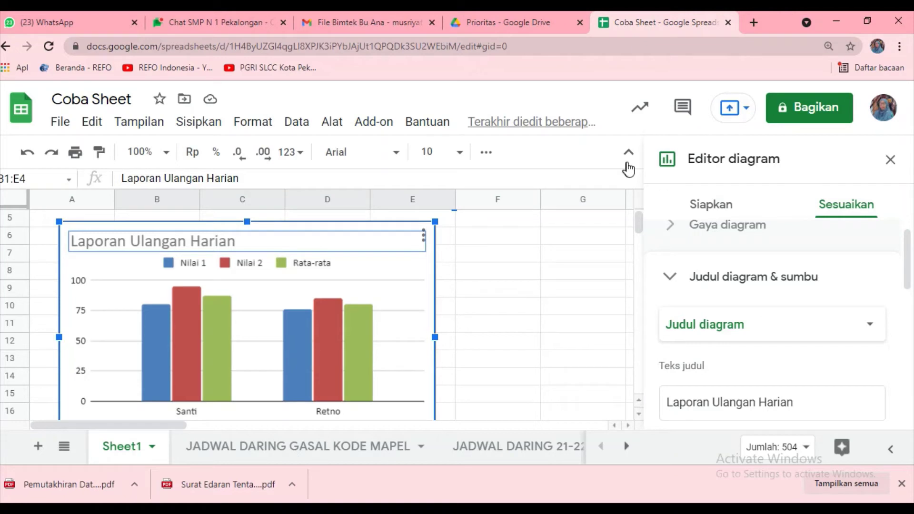
Center the contents of the selected grade table range B1:E4 horizontally
{"action": "left_click", "coordinate": [483, 157]}
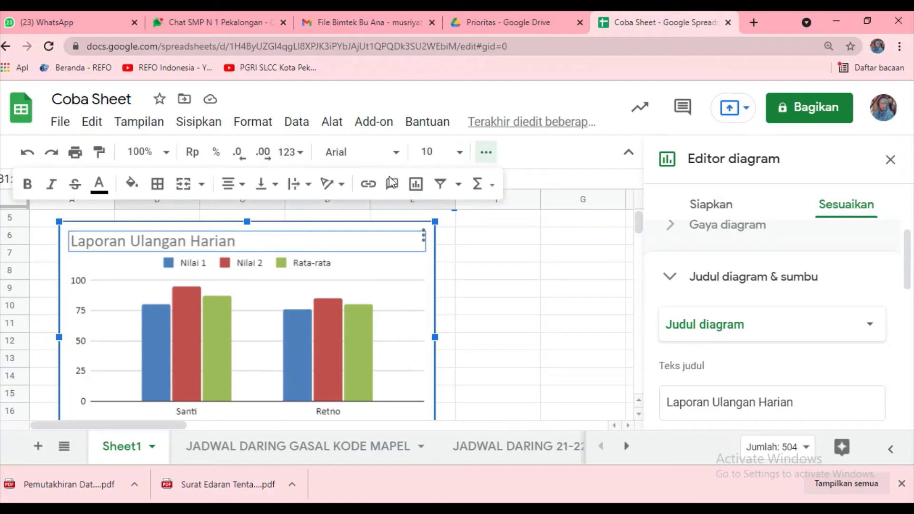
{"action": "left_click", "coordinate": [233, 184]}
{"action": "left_click", "coordinate": [252, 212]}
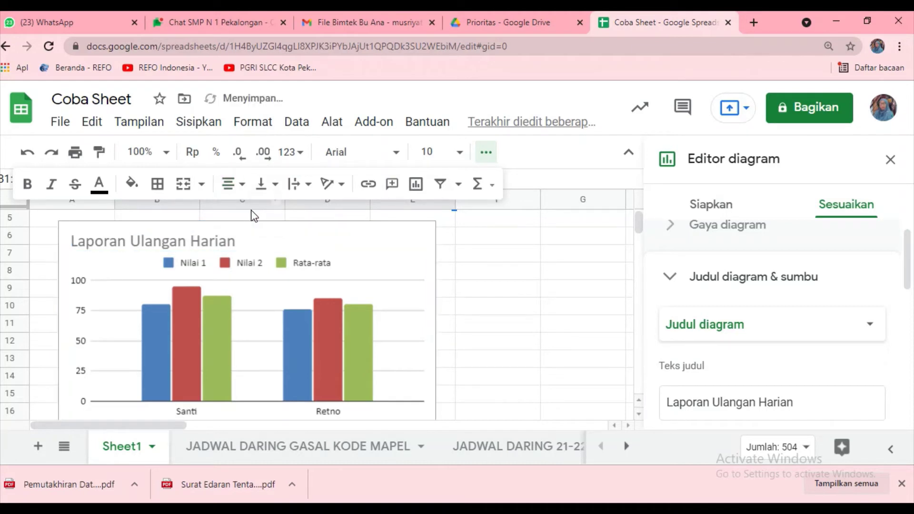
{"action": "left_click", "coordinate": [153, 249]}
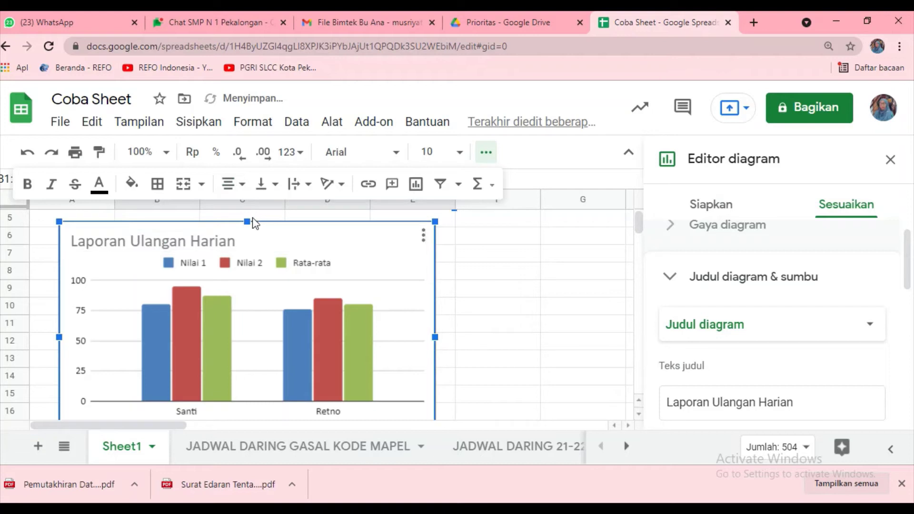
{"action": "left_click", "coordinate": [242, 187]}
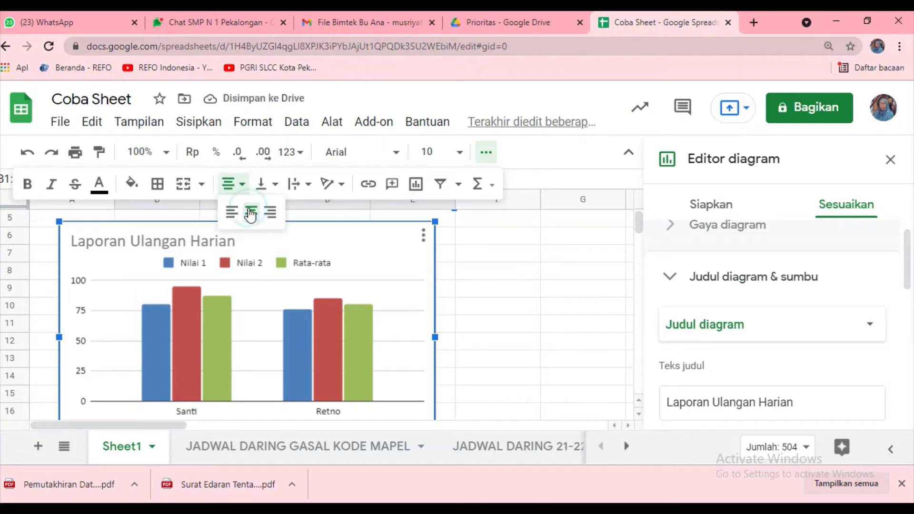
{"action": "left_click", "coordinate": [251, 212]}
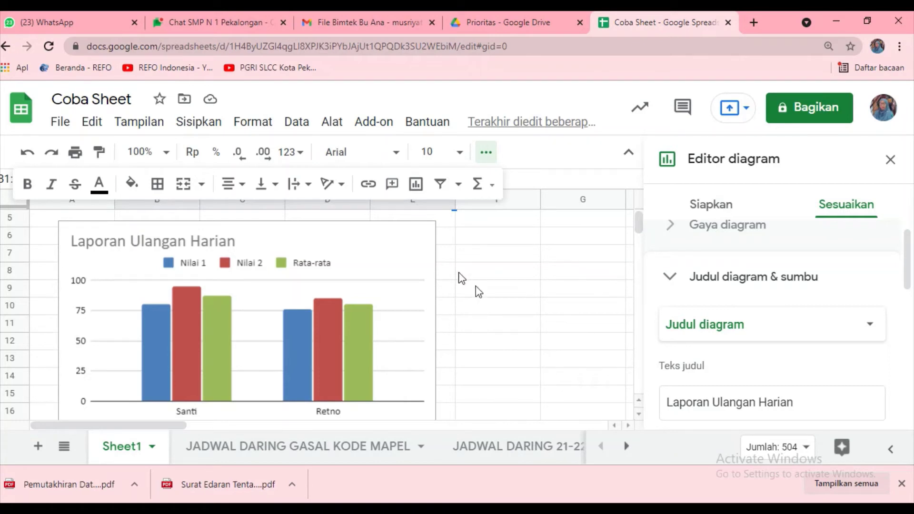
Move the Laporan Ulangan Harian chart from Sheet1 to its own sheet
{"action": "left_click", "coordinate": [412, 234]}
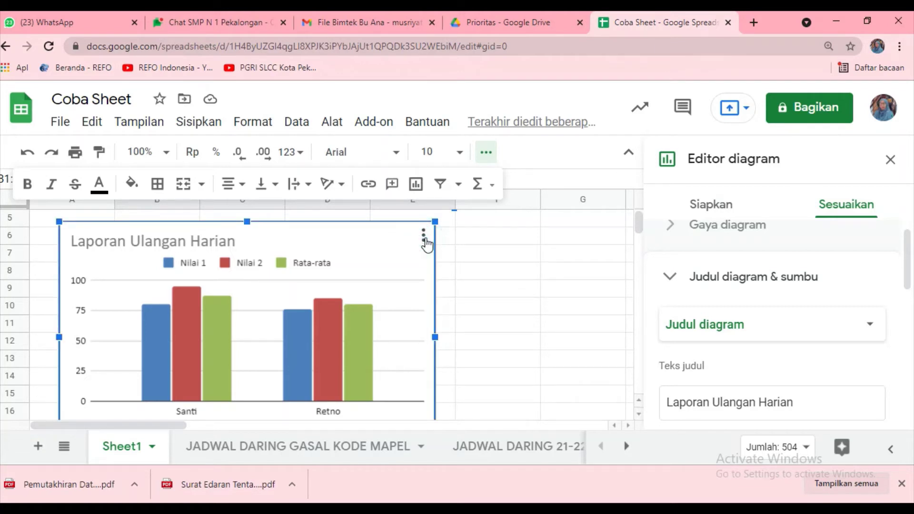
{"action": "left_click", "coordinate": [424, 240]}
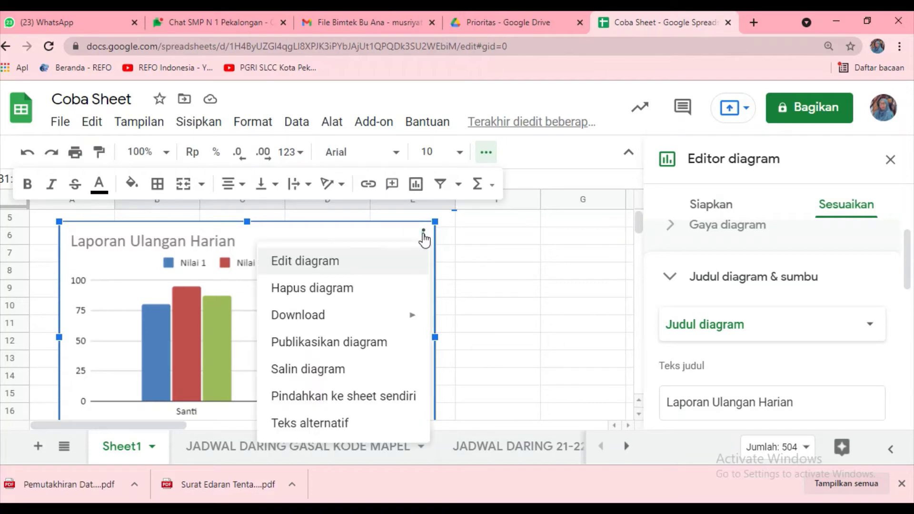
{"action": "left_click", "coordinate": [368, 256]}
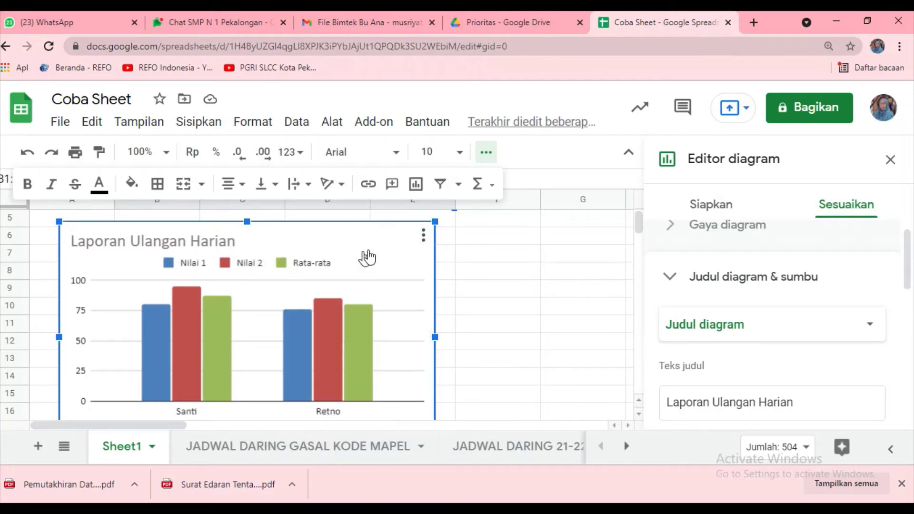
{"action": "left_click", "coordinate": [424, 239]}
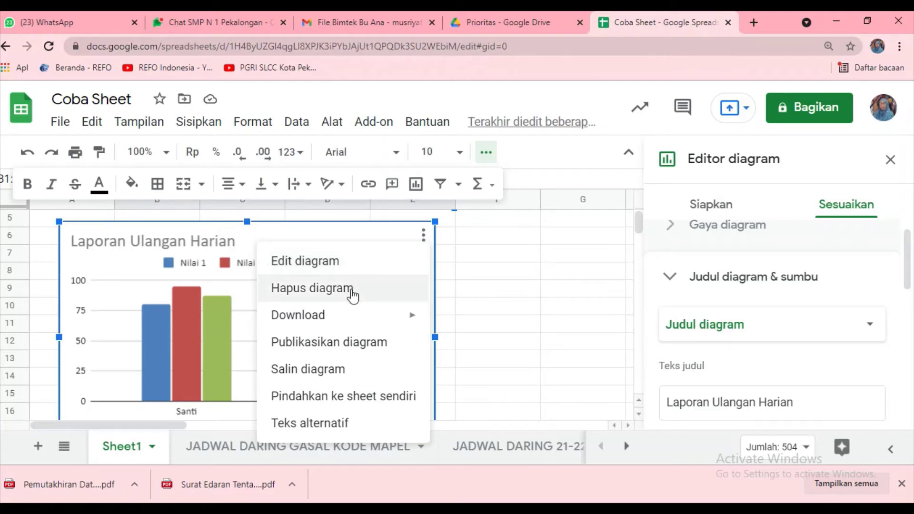
{"action": "mouse_move", "coordinate": [341, 316]}
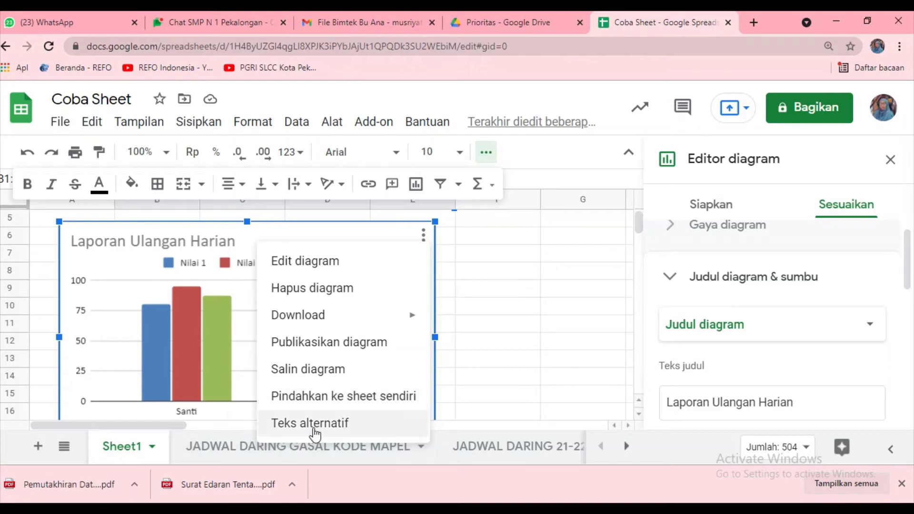
{"action": "left_click", "coordinate": [325, 402]}
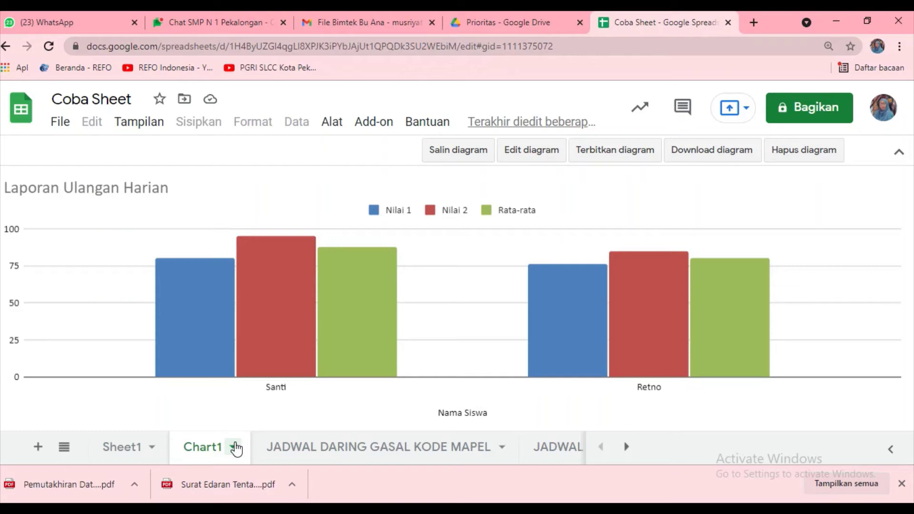
Check the grade table on Sheet1 and return to the Chart1 sheet
{"action": "left_click", "coordinate": [123, 447]}
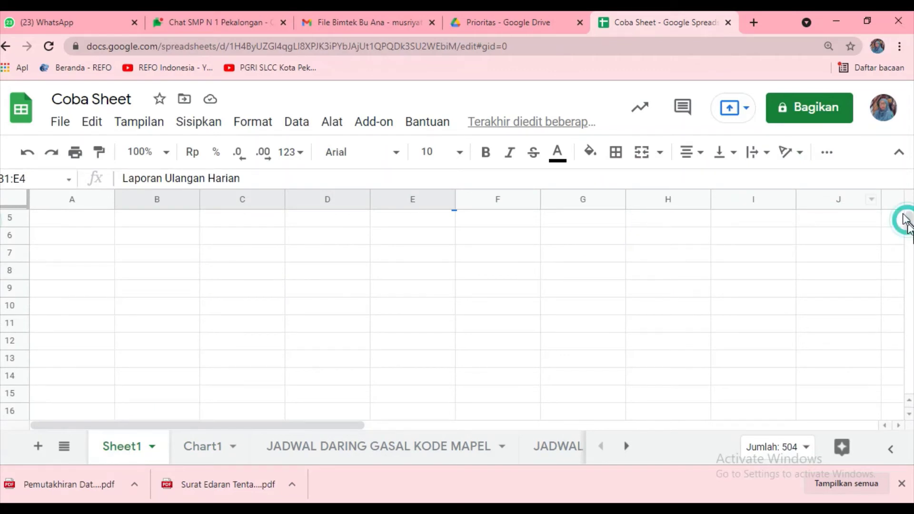
{"action": "left_click_drag", "start_coordinate": [905, 218], "coordinate": [906, 210]}
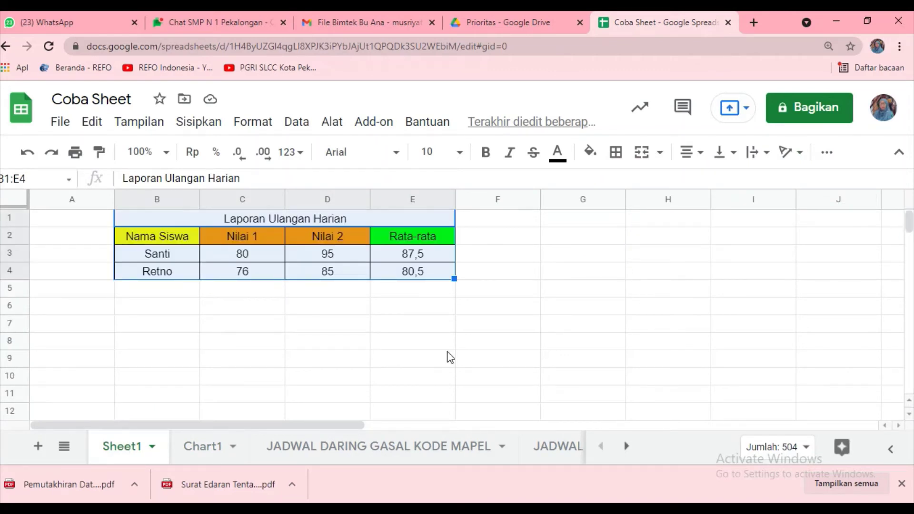
{"action": "left_click", "coordinate": [204, 451]}
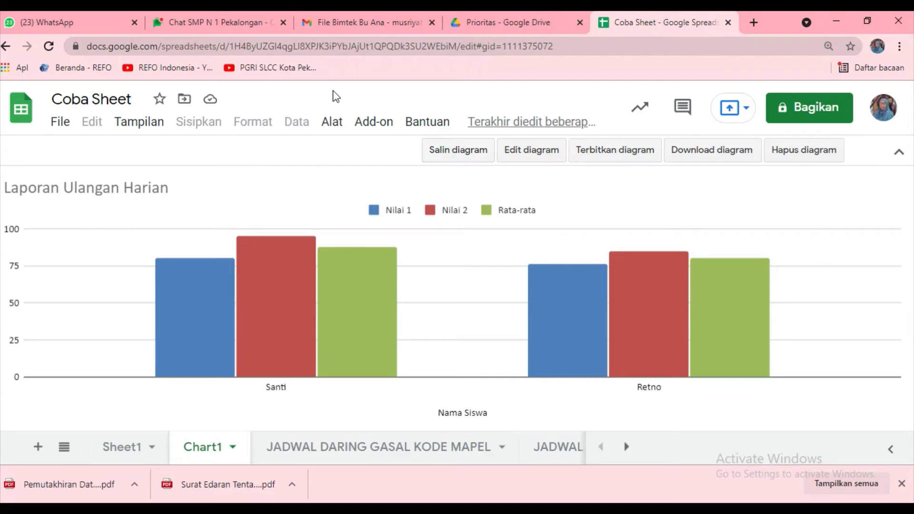
Switch to Google Drive and open Google Docs from the list of Google apps
{"action": "left_click", "coordinate": [496, 24]}
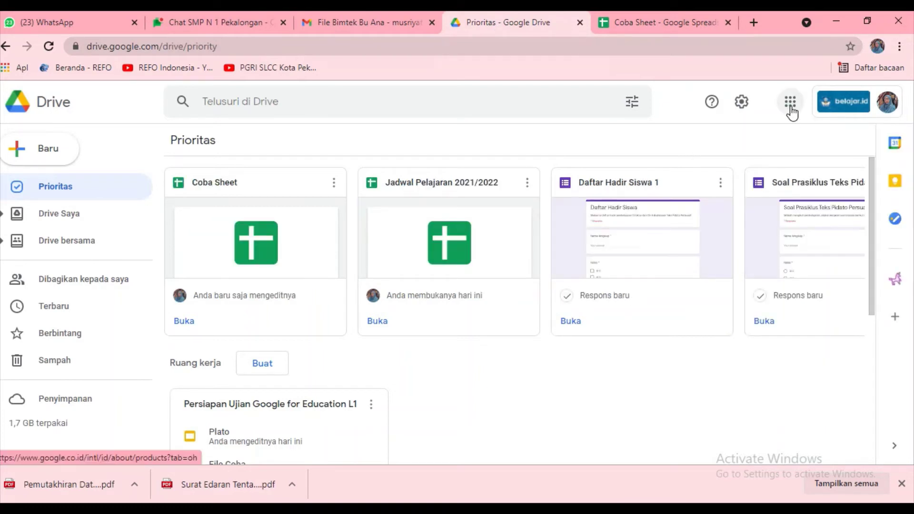
{"action": "left_click", "coordinate": [791, 113]}
{"action": "left_click", "coordinate": [791, 109]}
{"action": "left_click", "coordinate": [791, 110]}
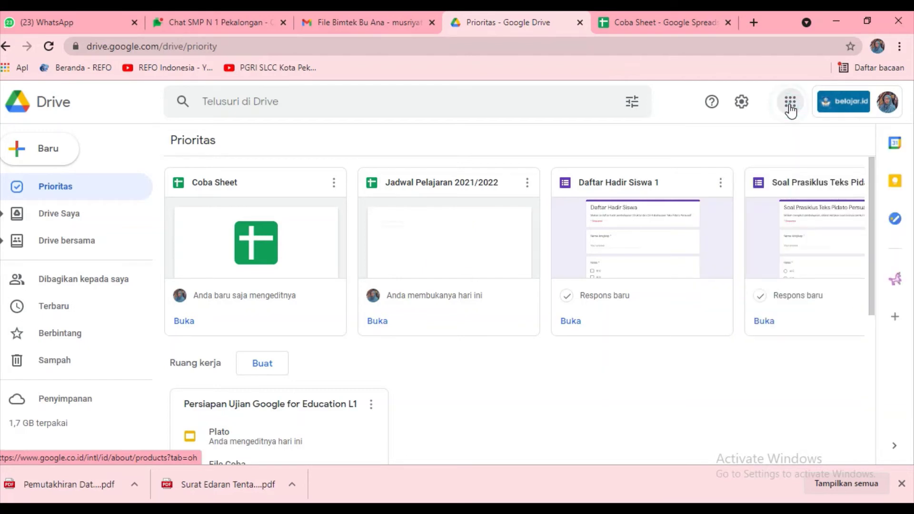
{"action": "left_click", "coordinate": [791, 109]}
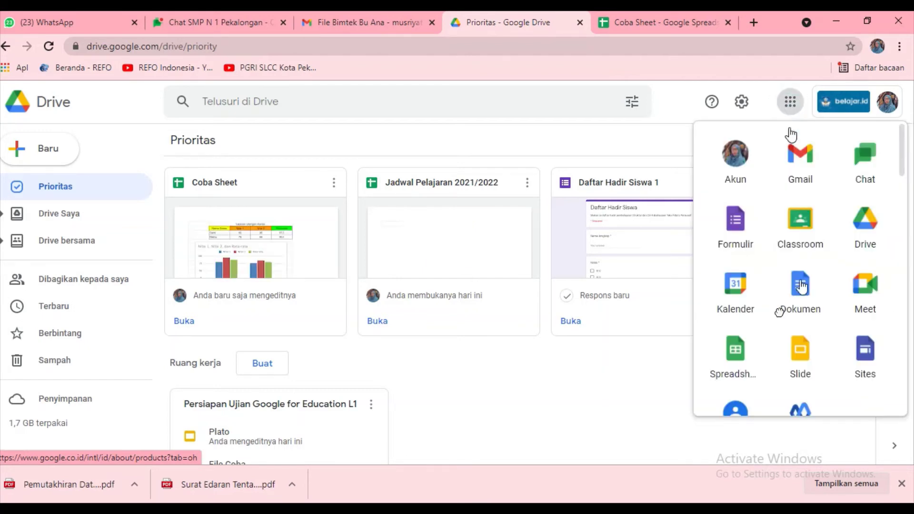
{"action": "left_click_drag", "start_coordinate": [778, 312], "coordinate": [805, 305]}
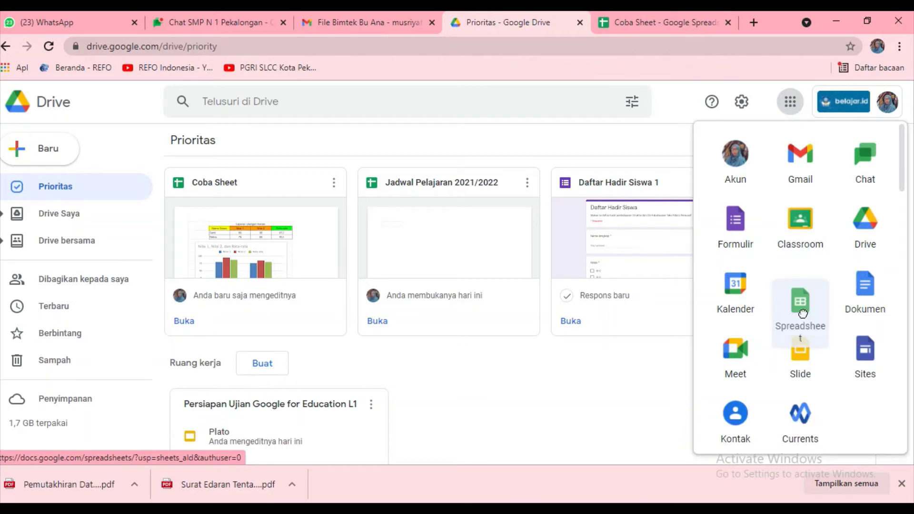
{"action": "left_click", "coordinate": [865, 294]}
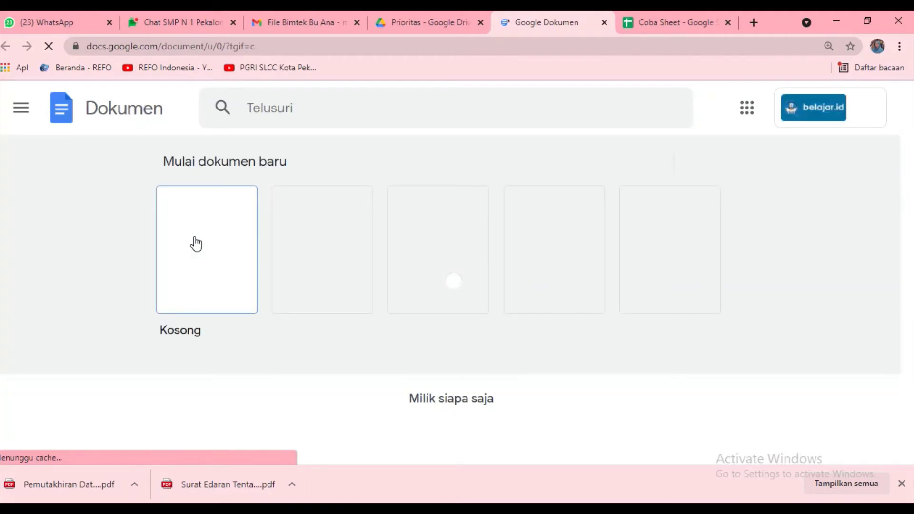
Create a blank document and paste the copied Laporan Ulangan Harian chart into it
{"action": "left_click", "coordinate": [195, 243]}
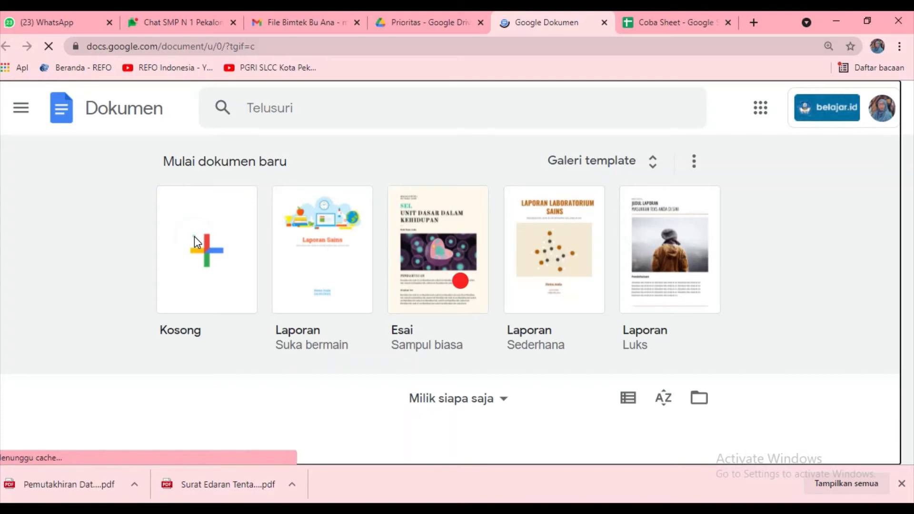
{"action": "left_click", "coordinate": [215, 256]}
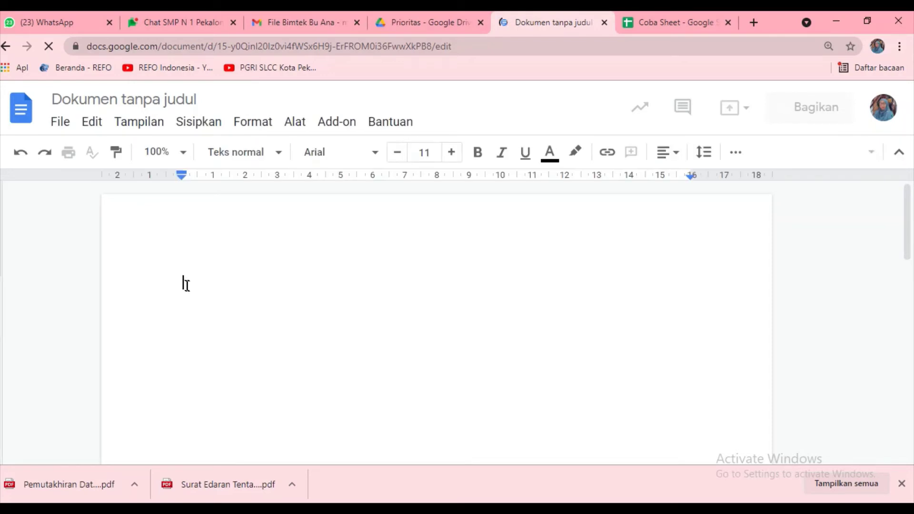
{"action": "key", "text": "ctrl+v"}
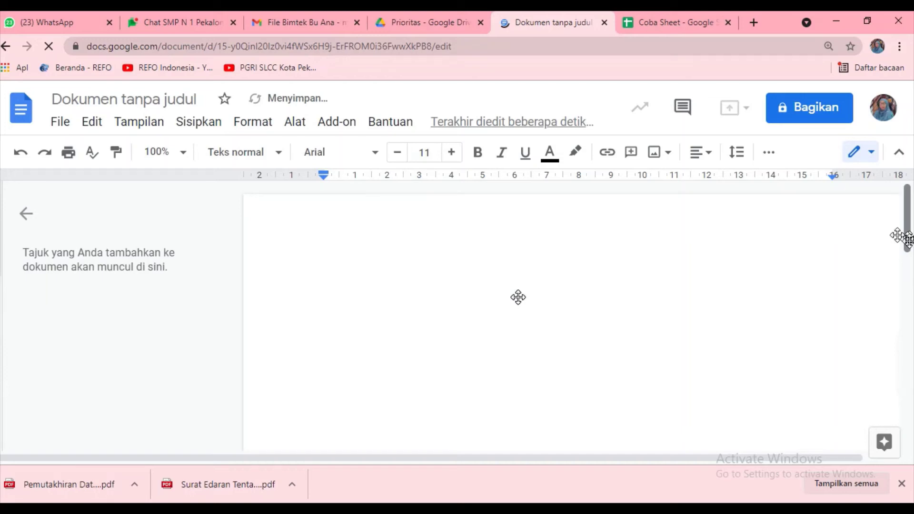
{"action": "scroll", "coordinate": [909, 246], "scroll_direction": "down", "scroll_amount": 3}
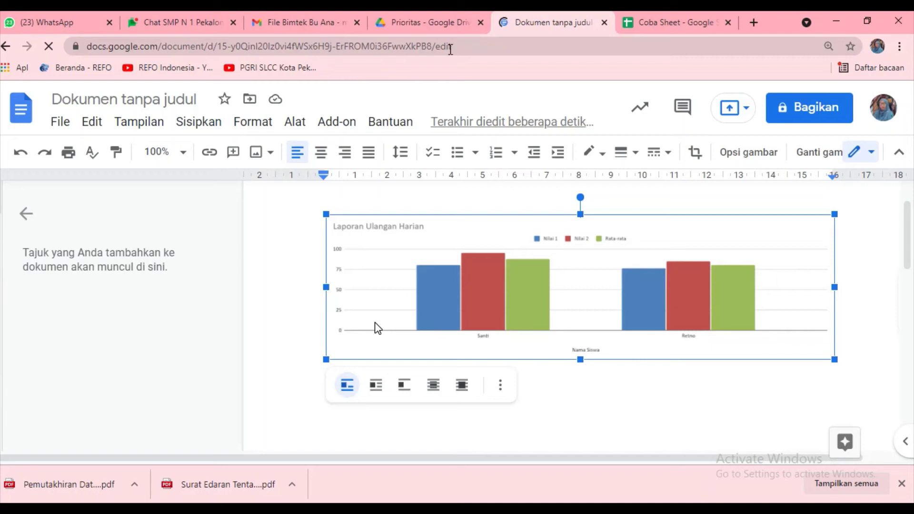
Return to Sheet1 of Coba Sheet and view the 26 Juli, 20.47 version and the current version in its version history
{"action": "left_click", "coordinate": [657, 19]}
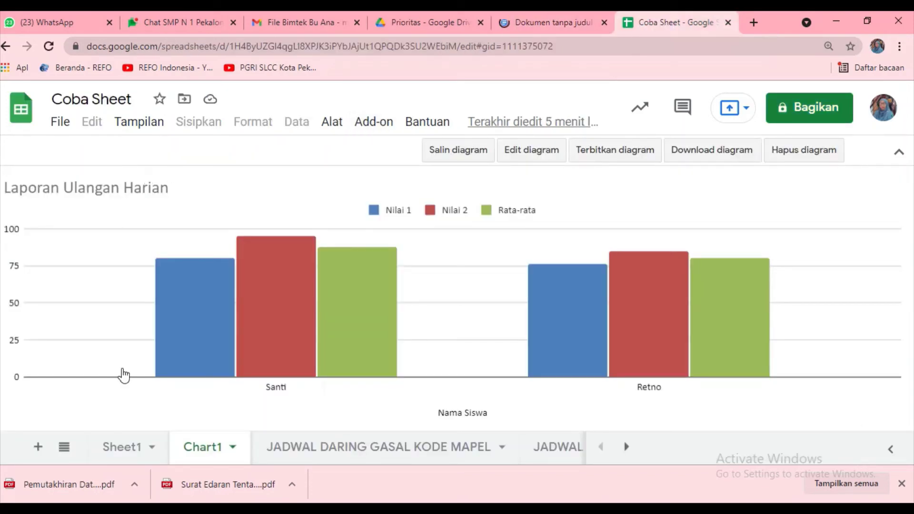
{"action": "left_click", "coordinate": [123, 447]}
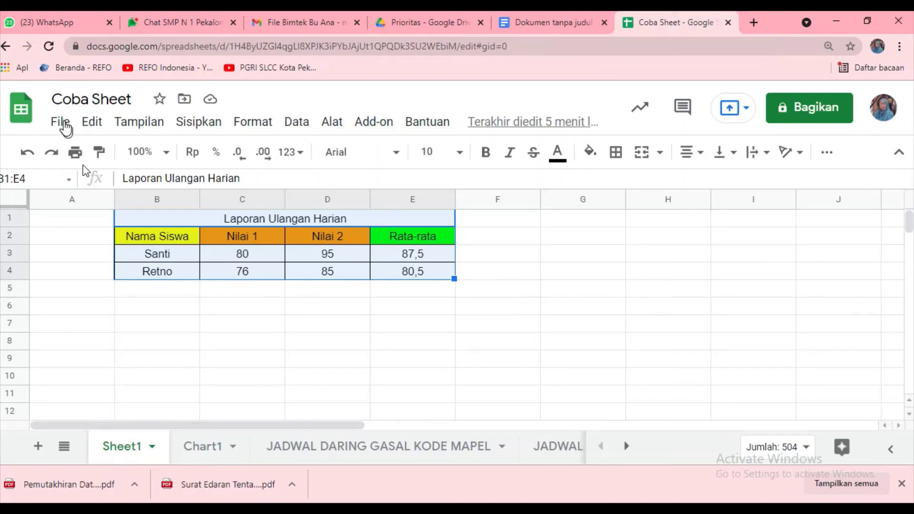
{"action": "left_click", "coordinate": [64, 125]}
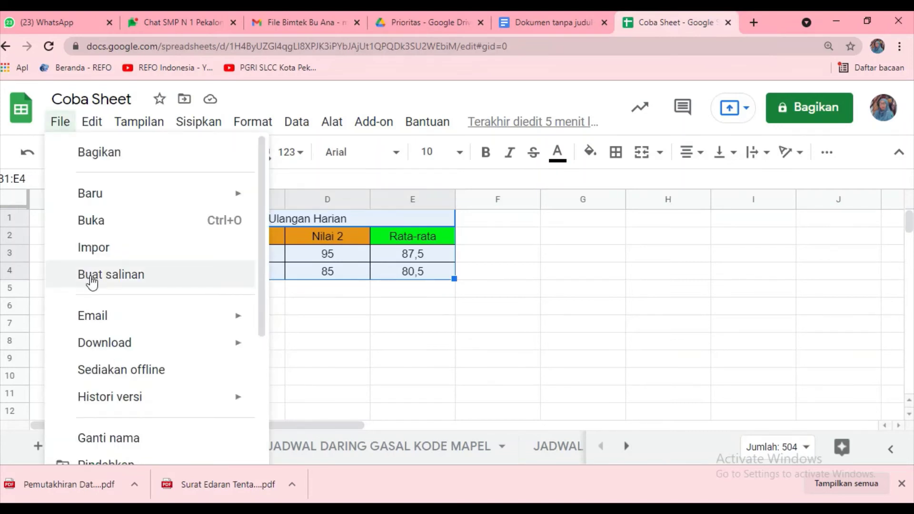
{"action": "mouse_move", "coordinate": [105, 324]}
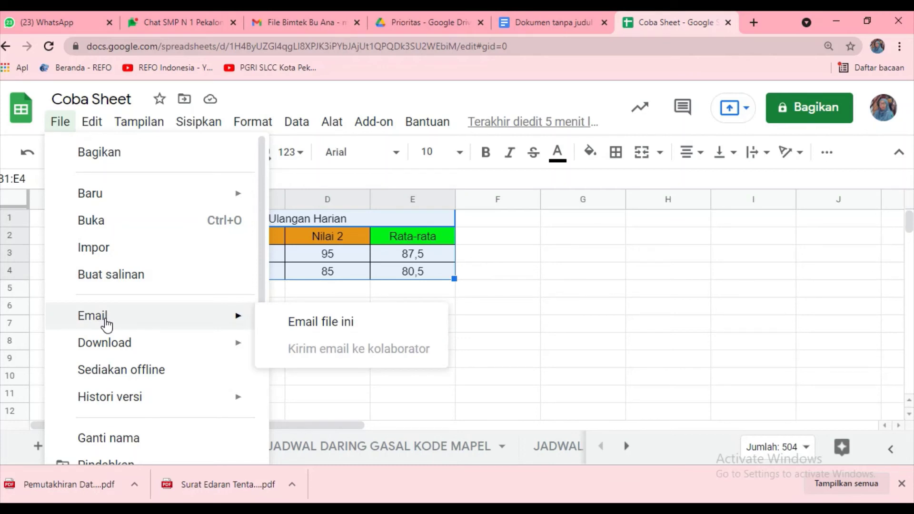
{"action": "mouse_move", "coordinate": [108, 348]}
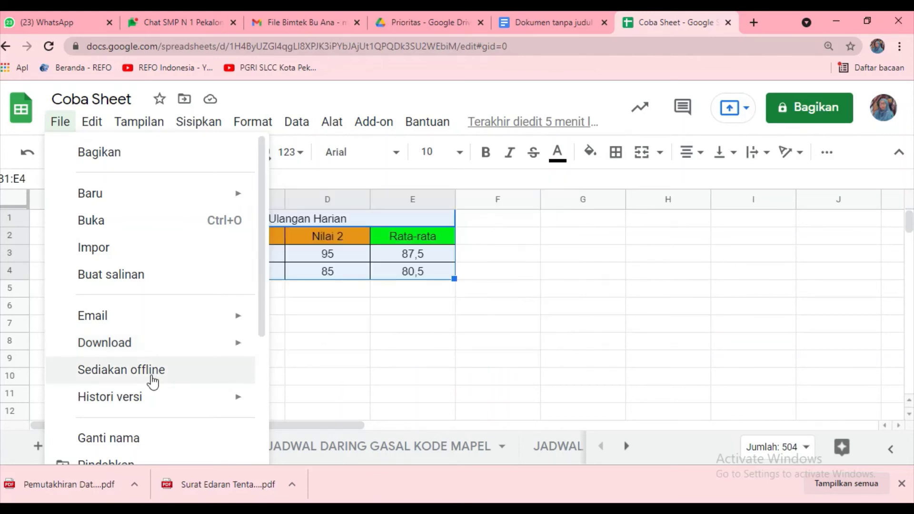
{"action": "mouse_move", "coordinate": [211, 414]}
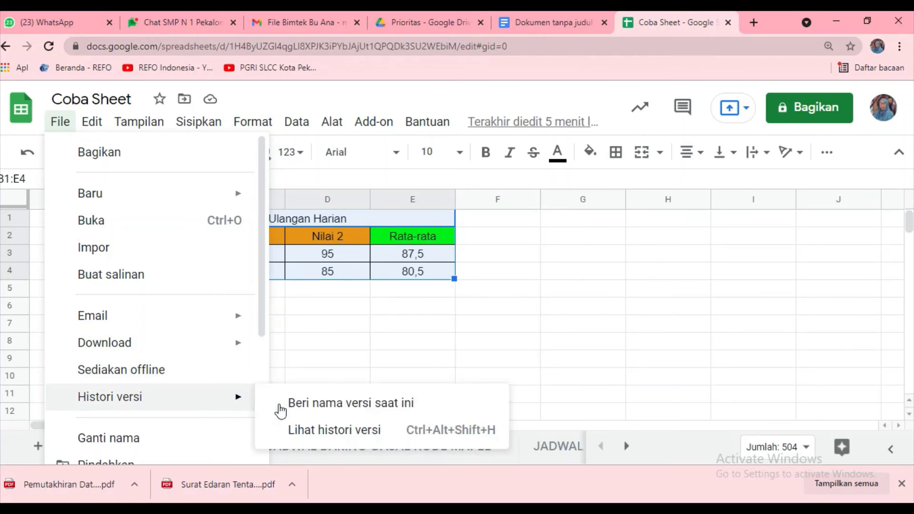
{"action": "left_click", "coordinate": [313, 433]}
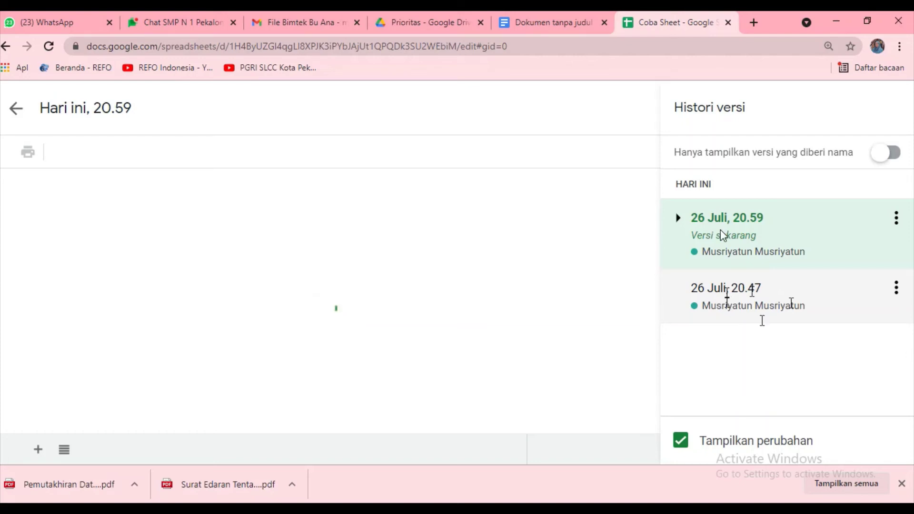
{"action": "left_click", "coordinate": [793, 306]}
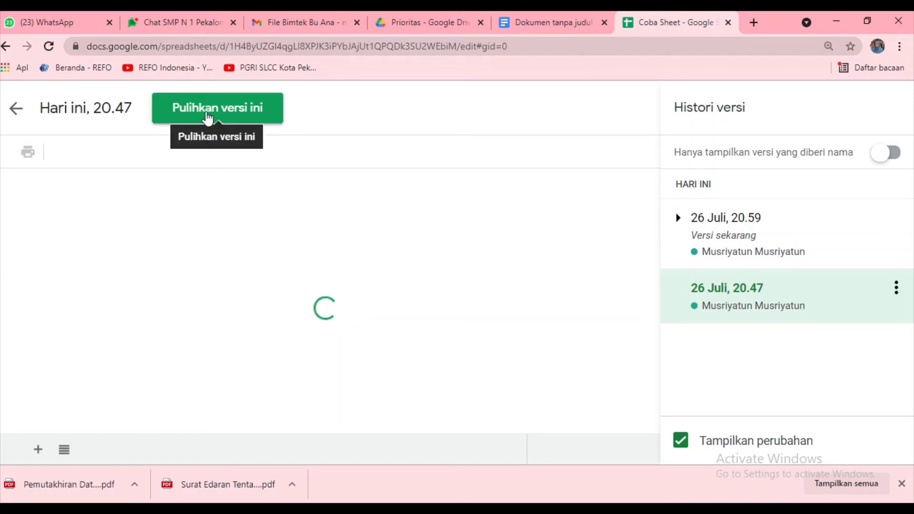
{"action": "left_click", "coordinate": [709, 228]}
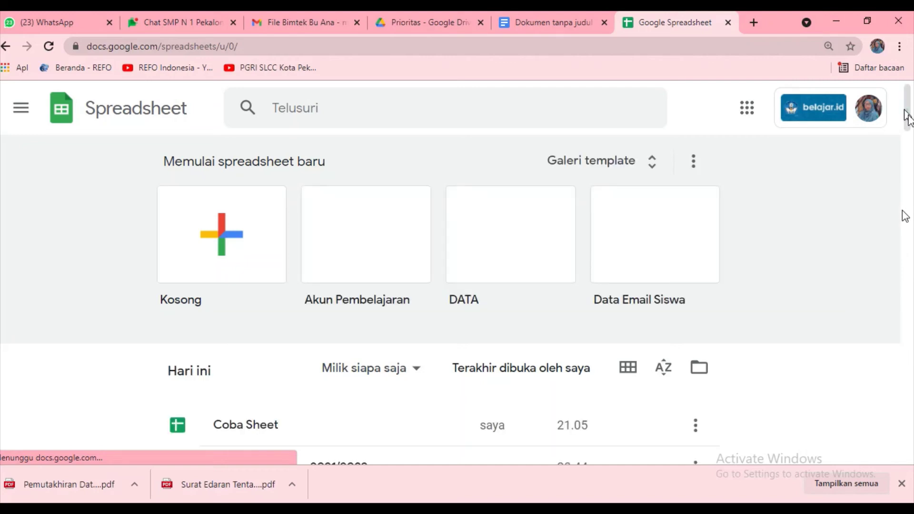
Reopen Coba Sheet from the list of recent spreadsheets and select the merged title cell Laporan Ulangan Harian
{"action": "scroll", "coordinate": [221, 253], "scroll_direction": "down", "scroll_amount": 4}
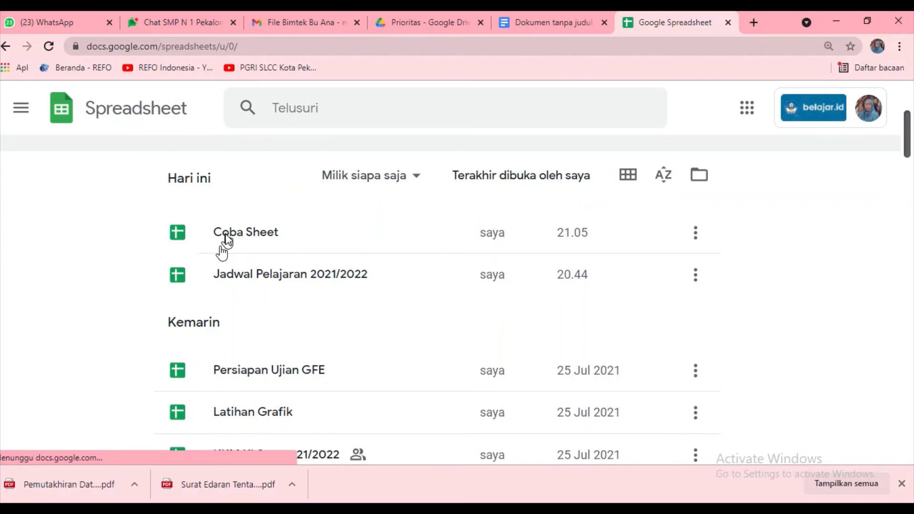
{"action": "left_click", "coordinate": [228, 238]}
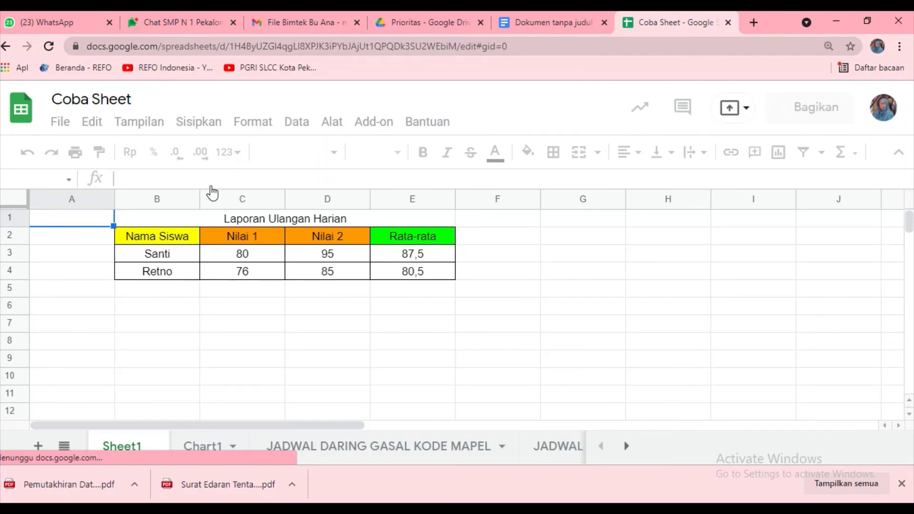
{"action": "left_click", "coordinate": [184, 219]}
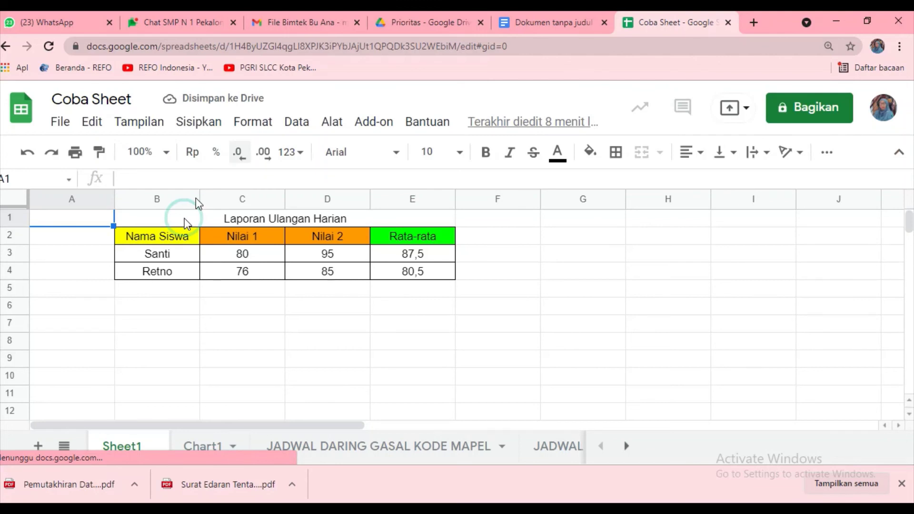
Examine the special paste options and the sheet's view options, including gridlines, formula bar and zoom
{"action": "left_click", "coordinate": [95, 127]}
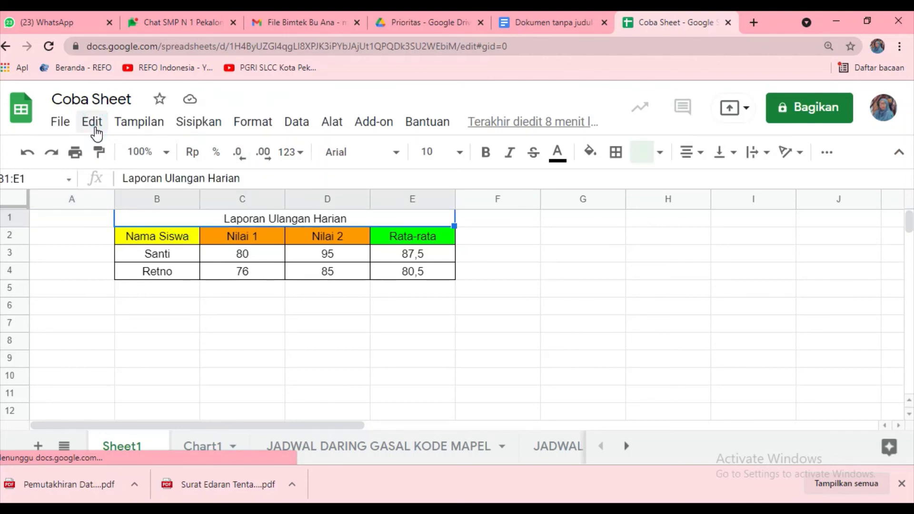
{"action": "left_click", "coordinate": [96, 128]}
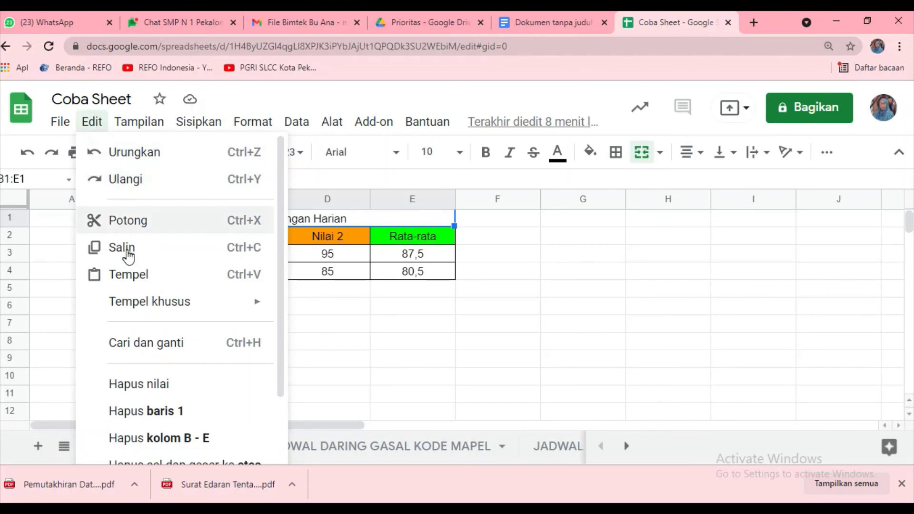
{"action": "left_click", "coordinate": [260, 307]}
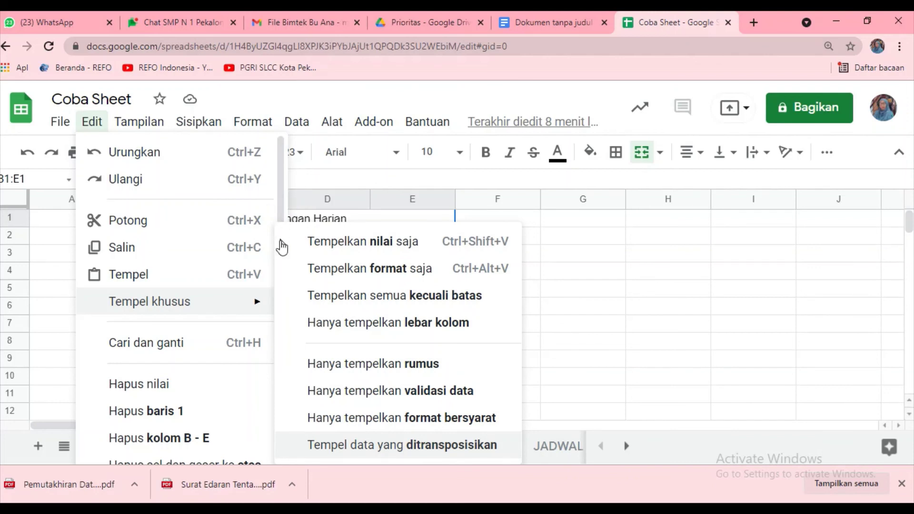
{"action": "scroll", "coordinate": [274, 291], "scroll_direction": "down", "scroll_amount": 1}
{"action": "scroll", "coordinate": [131, 141], "scroll_direction": "down", "scroll_amount": 1}
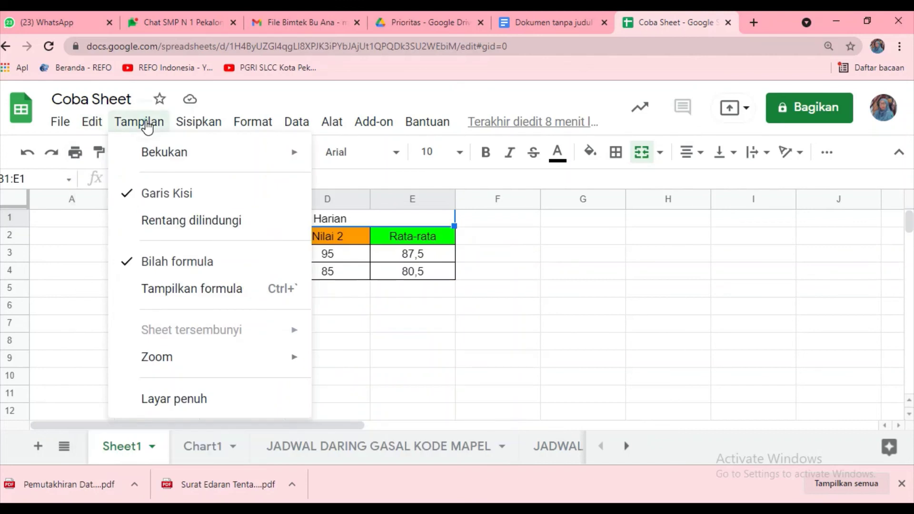
{"action": "left_click", "coordinate": [148, 129]}
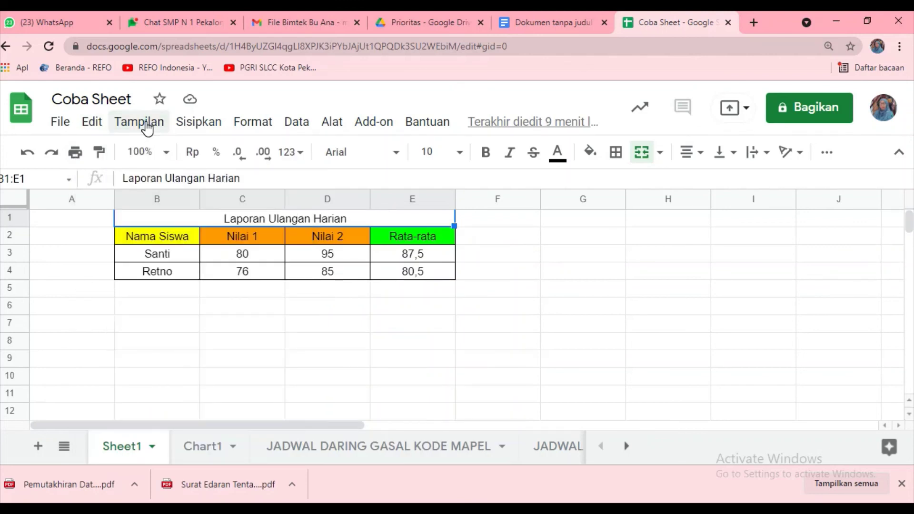
{"action": "left_click", "coordinate": [147, 128]}
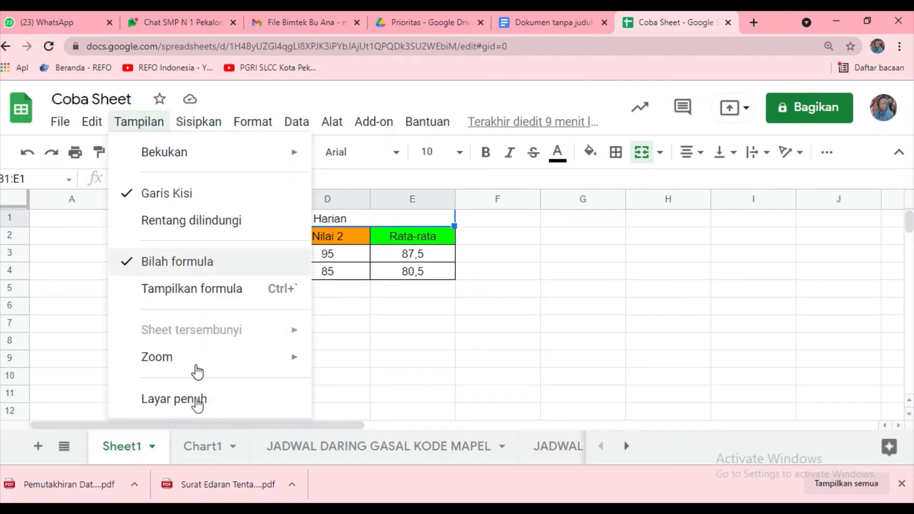
{"action": "mouse_move", "coordinate": [197, 364]}
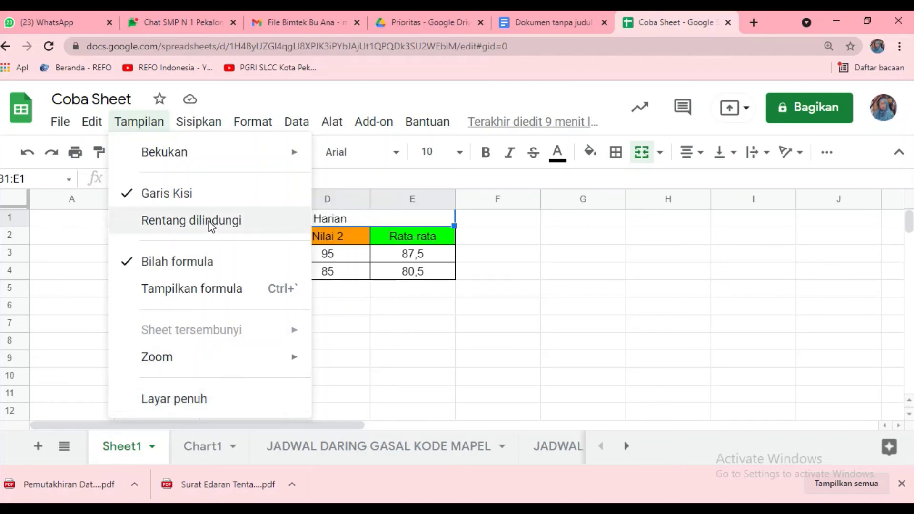
Start a comment on the title cell reading "silakan diberi komentar" and mention the suggested colleague's e-mail
{"action": "left_click", "coordinate": [209, 128]}
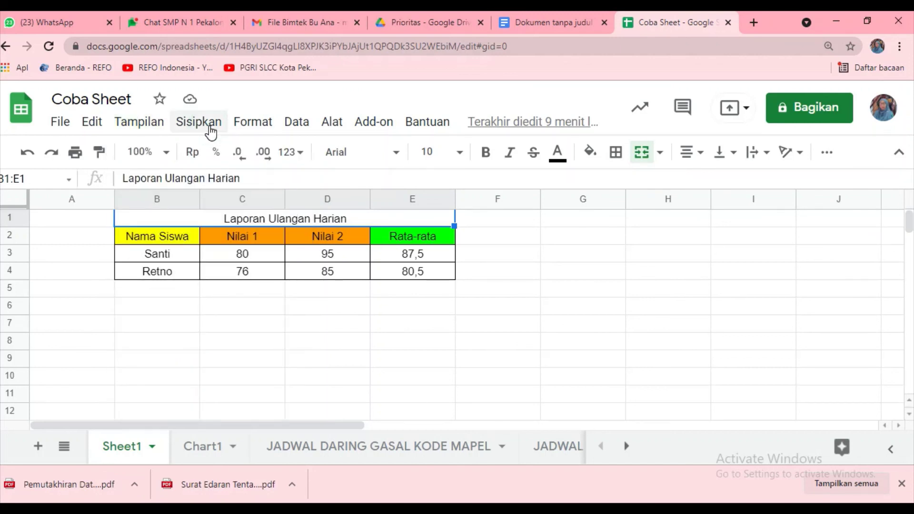
{"action": "left_click", "coordinate": [209, 124]}
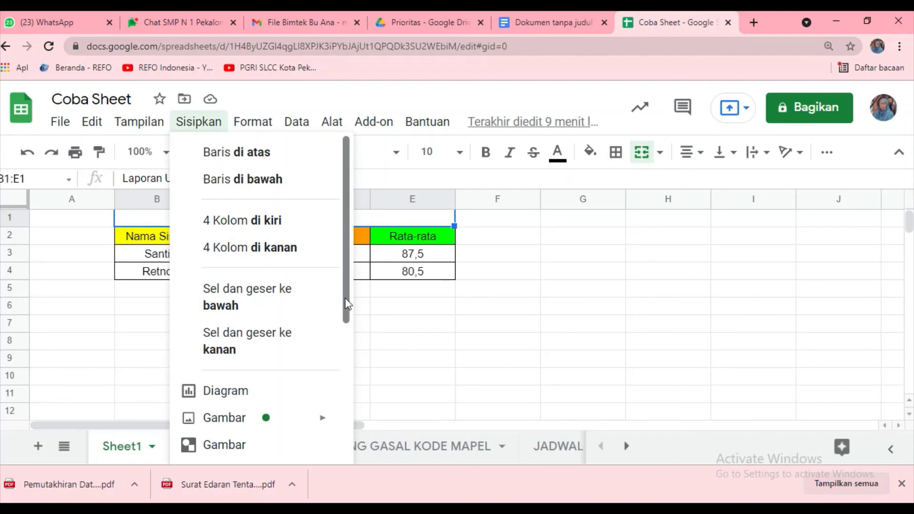
{"action": "left_click_drag", "start_coordinate": [347, 308], "coordinate": [349, 345]}
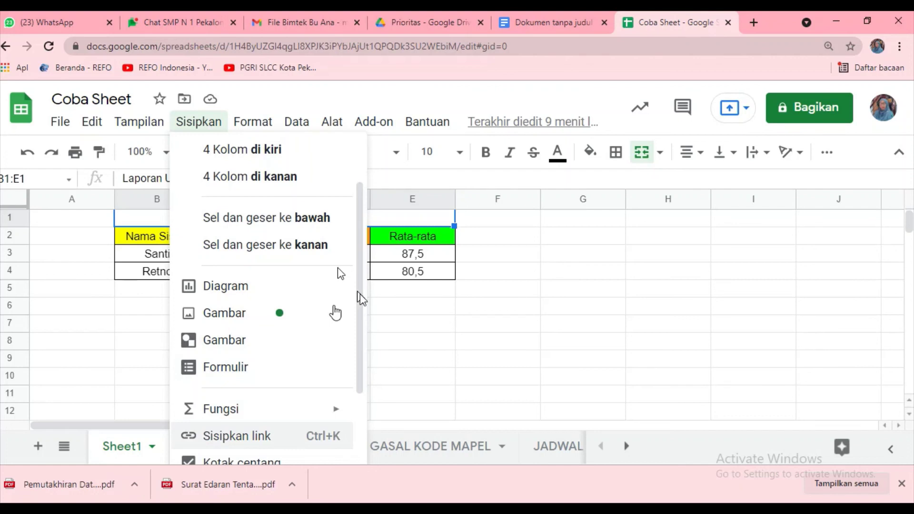
{"action": "scroll", "coordinate": [362, 344], "scroll_direction": "down", "scroll_amount": 1}
{"action": "scroll", "coordinate": [360, 350], "scroll_direction": "down", "scroll_amount": 2}
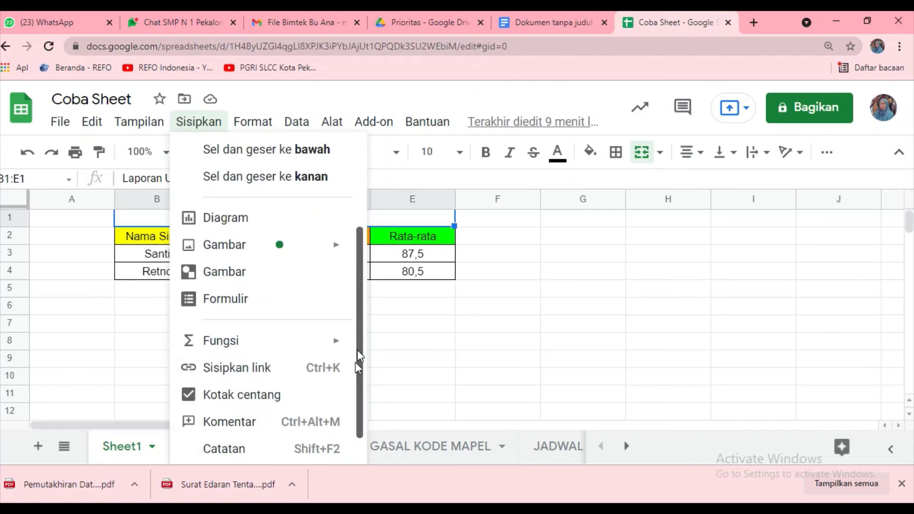
{"action": "scroll", "coordinate": [357, 362], "scroll_direction": "down", "scroll_amount": 2}
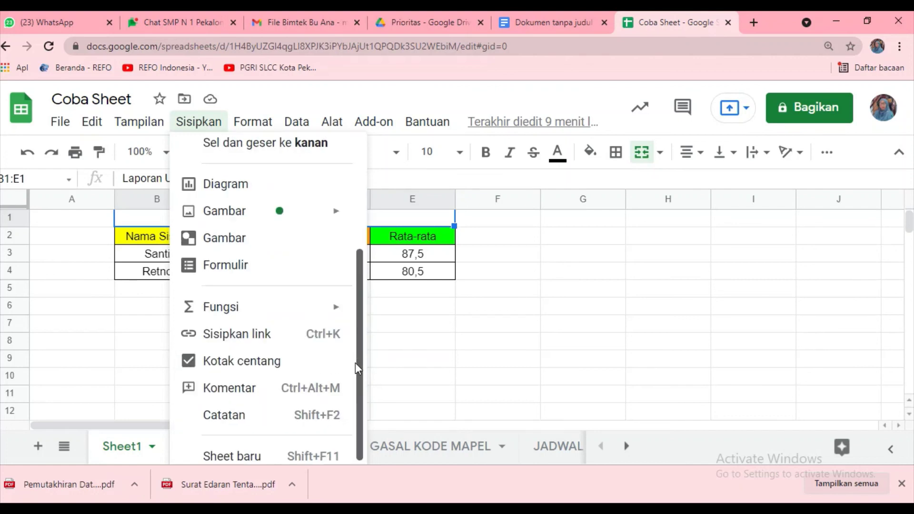
{"action": "left_click", "coordinate": [198, 381]}
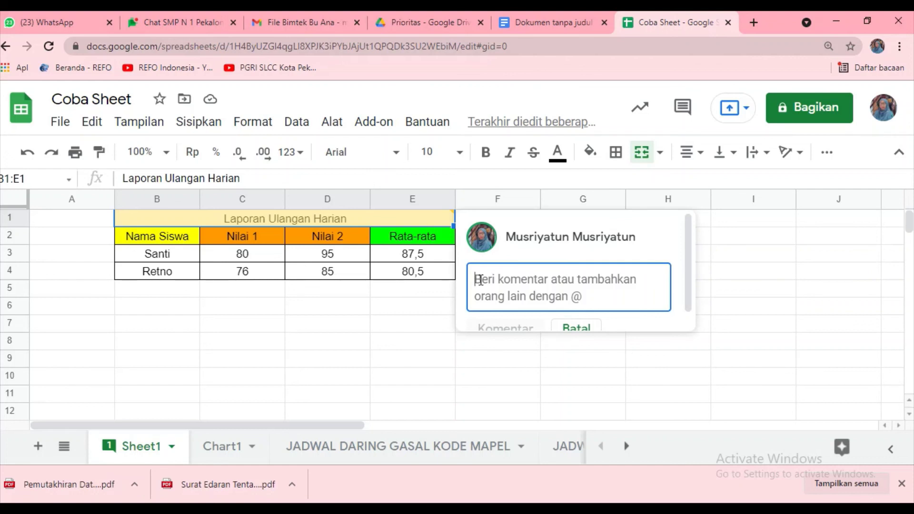
{"action": "type", "text": "silakan"}
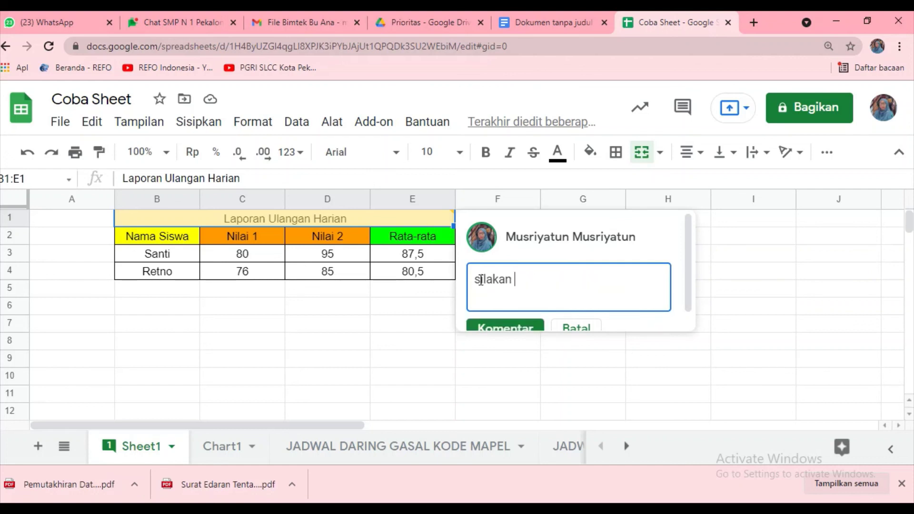
{"action": "type", "text": " diberi komentar"}
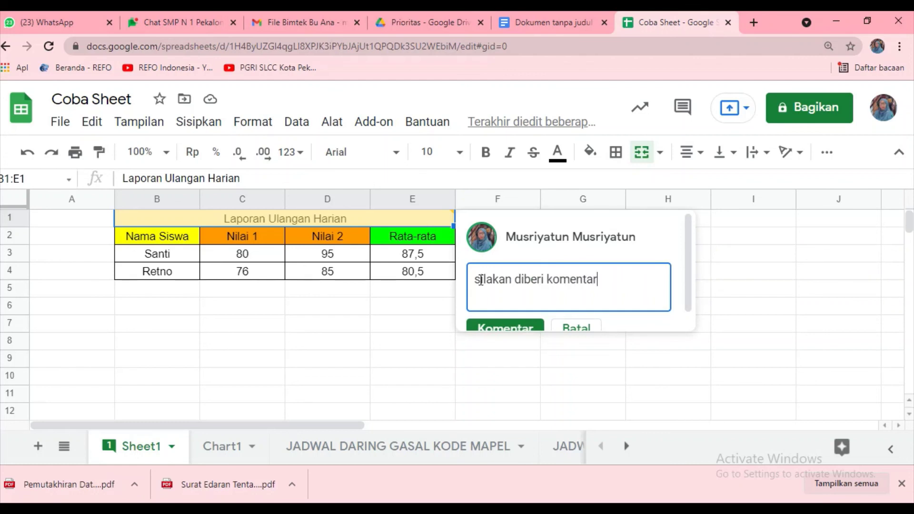
{"action": "type", "text": " @ik"}
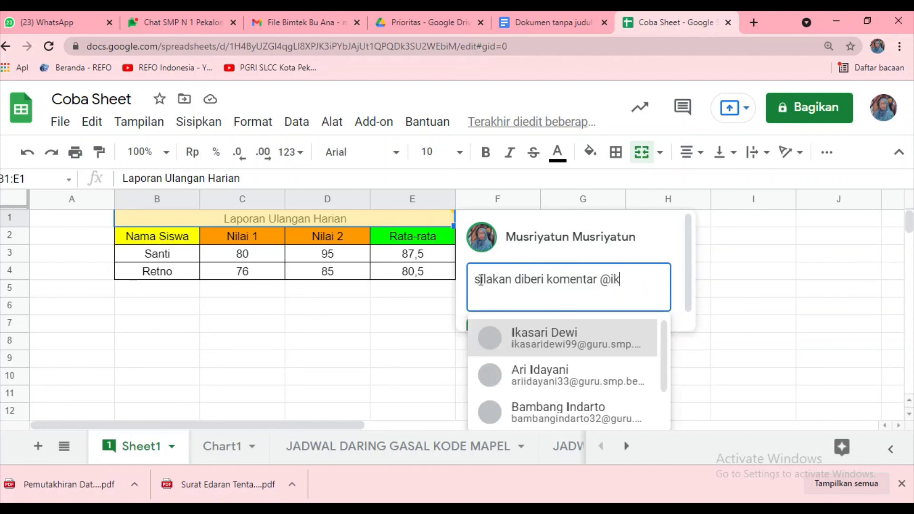
{"action": "left_click", "coordinate": [535, 341]}
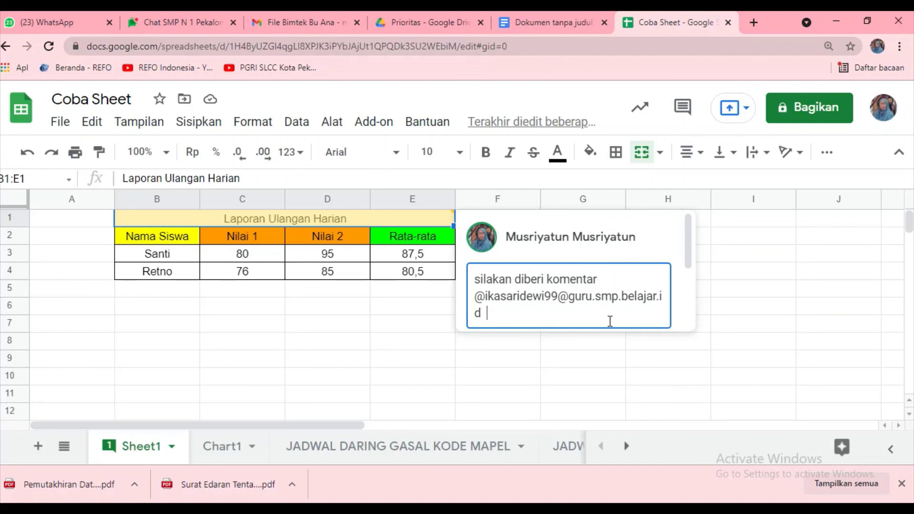
Assign the comment to the mentioned colleague and submit the assignment
{"action": "left_click", "coordinate": [688, 247]}
{"action": "left_click", "coordinate": [689, 262]}
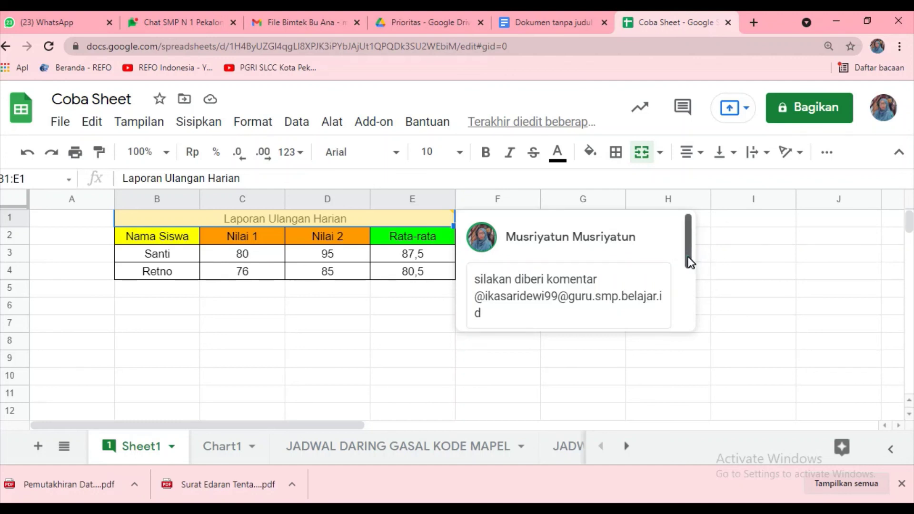
{"action": "left_click_drag", "start_coordinate": [689, 258], "coordinate": [691, 283]}
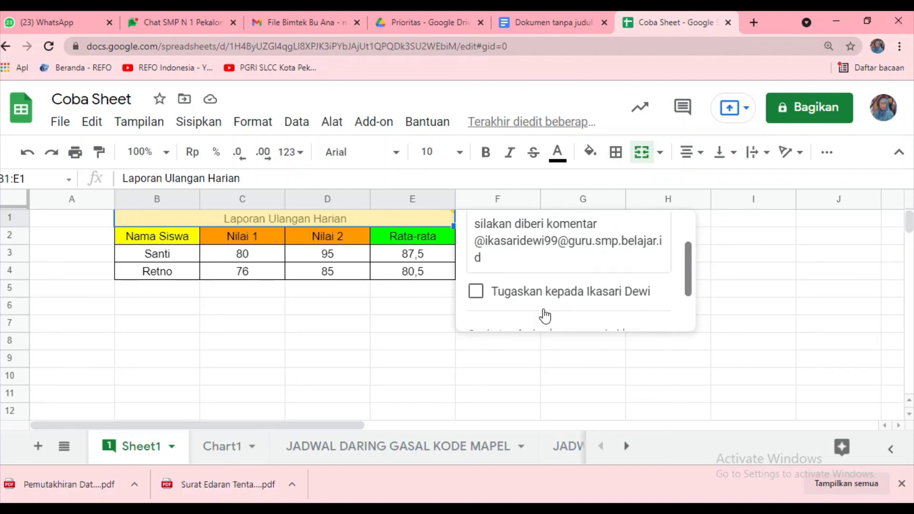
{"action": "left_click", "coordinate": [477, 292]}
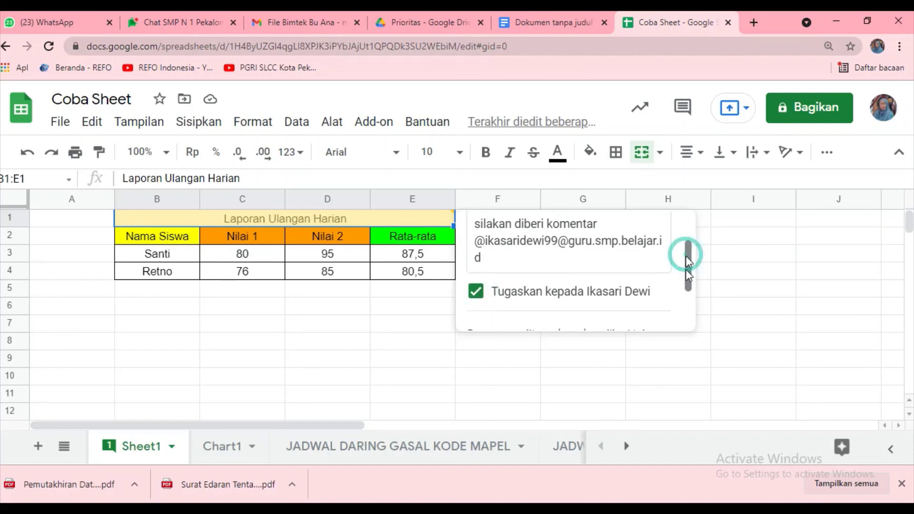
{"action": "left_click_drag", "start_coordinate": [687, 260], "coordinate": [686, 295]}
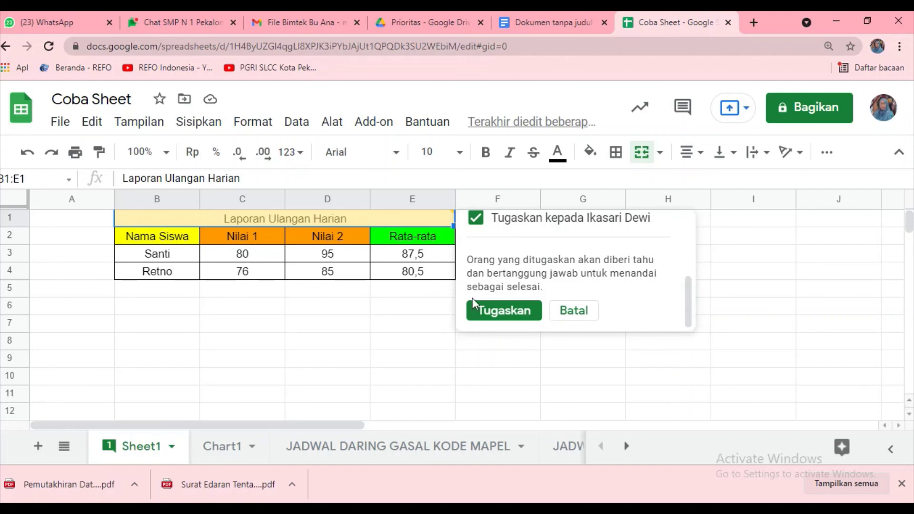
{"action": "left_click", "coordinate": [492, 316]}
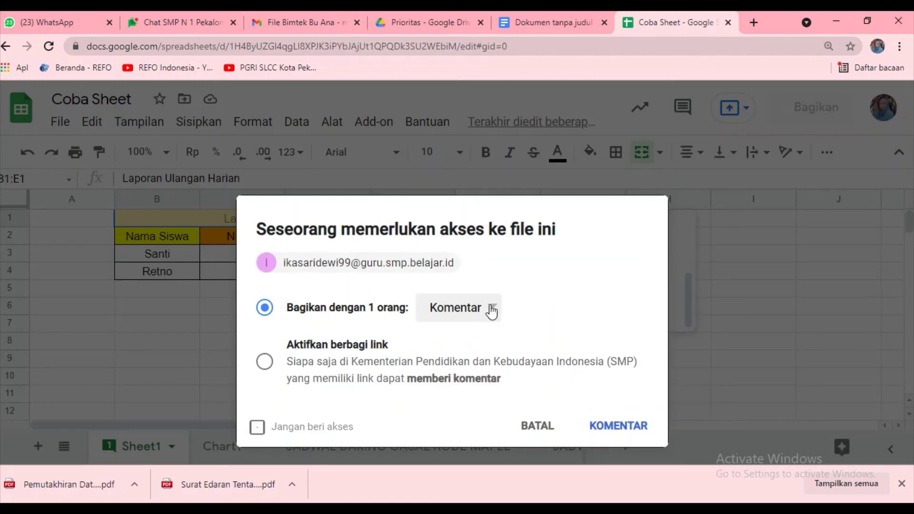
Share the file with the assigned colleague with Komentar access and post the comment
{"action": "left_click", "coordinate": [494, 310]}
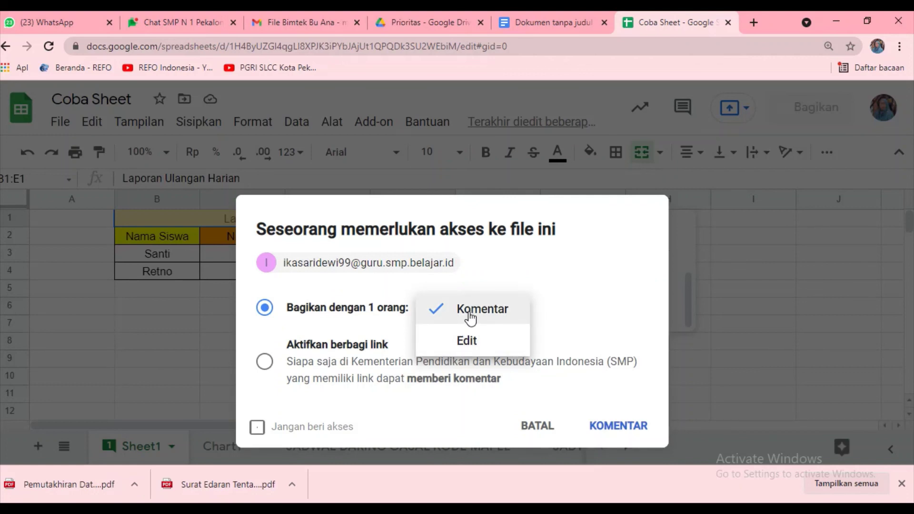
{"action": "left_click", "coordinate": [470, 314]}
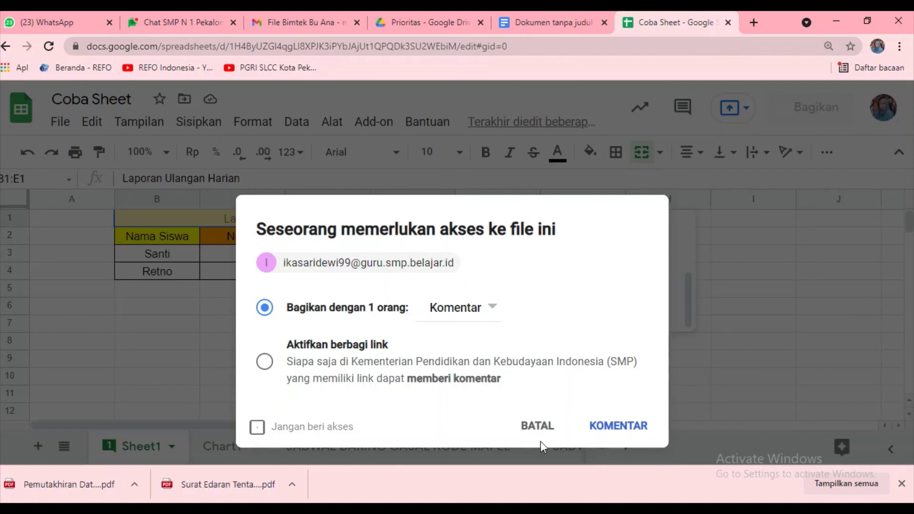
{"action": "left_click", "coordinate": [620, 430]}
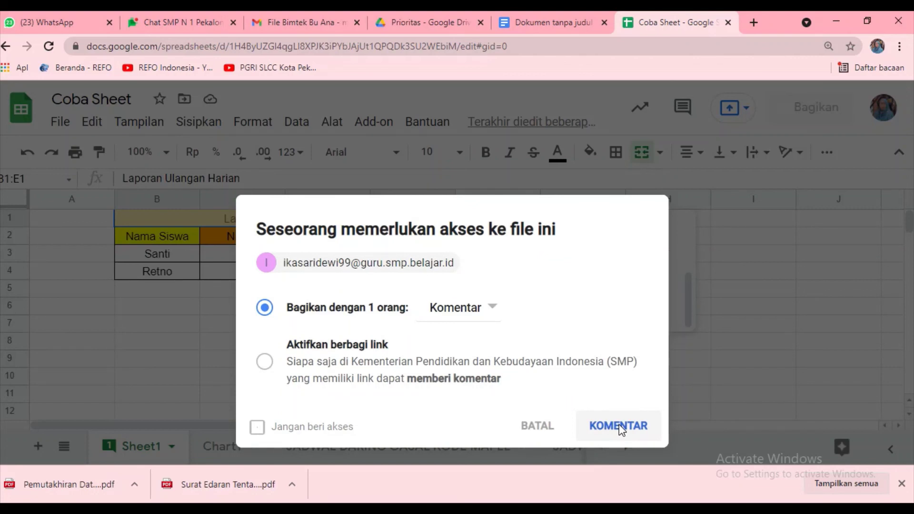
{"action": "left_click", "coordinate": [619, 424]}
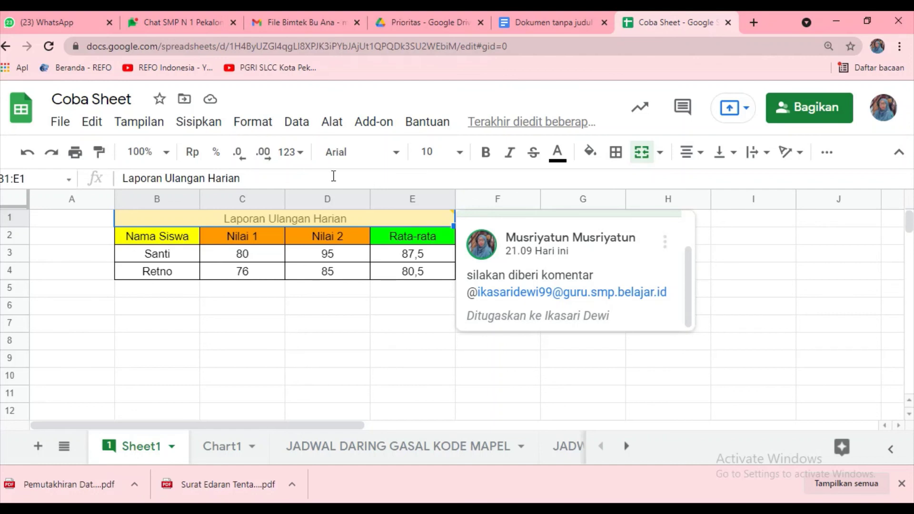
Open the data sorting and filtering options for the sheet
{"action": "left_click", "coordinate": [296, 128]}
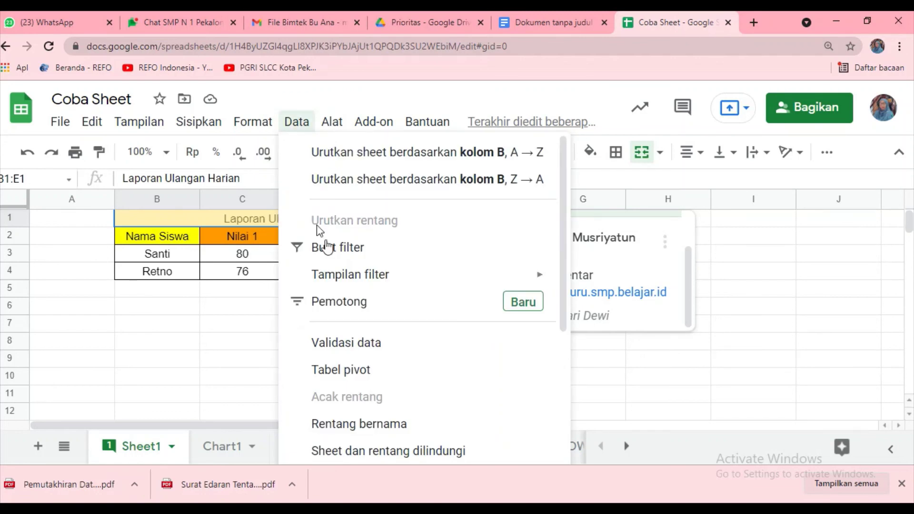